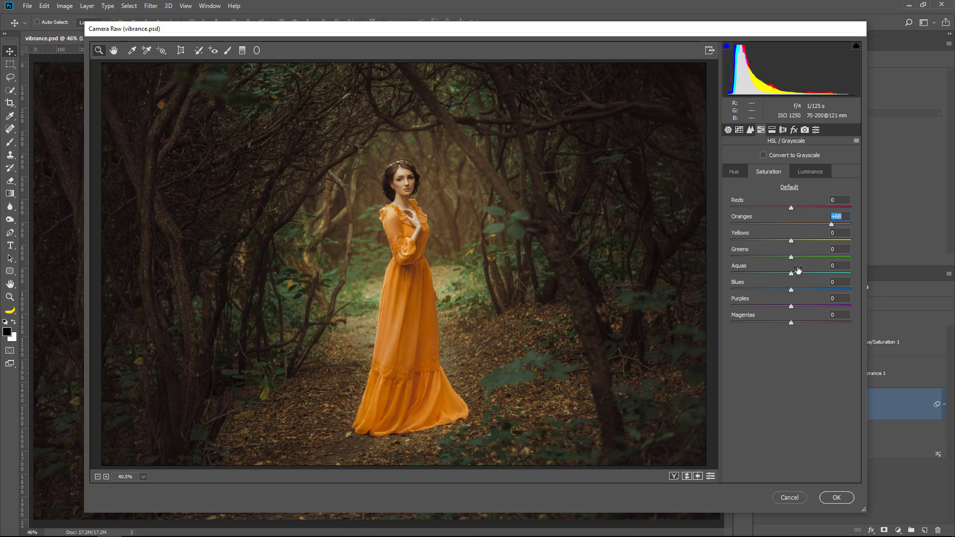
- Switch Camera Raw HSL to per-colour luminance and rotate the Adobe Color pair to red and green
left_click(810, 172)
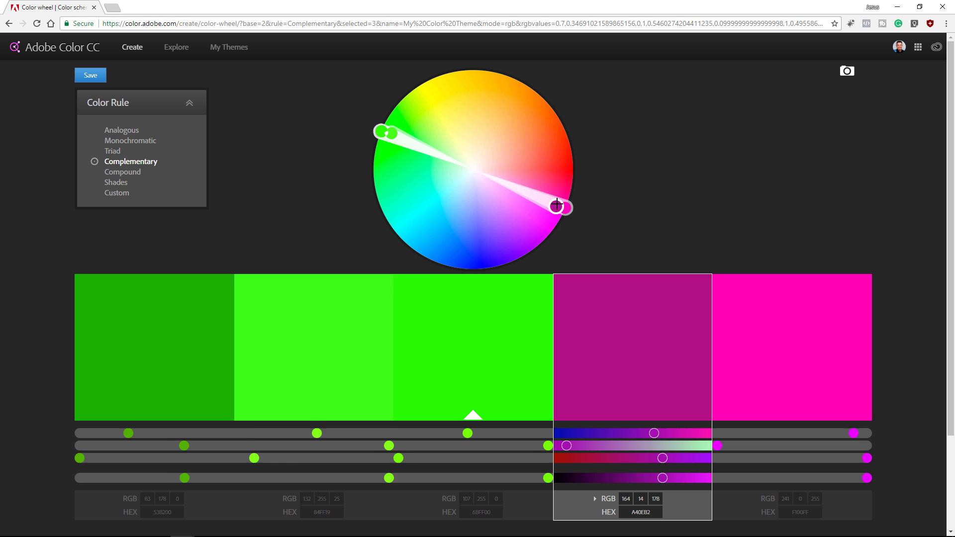
left_click_drag(556, 205, 384, 161)
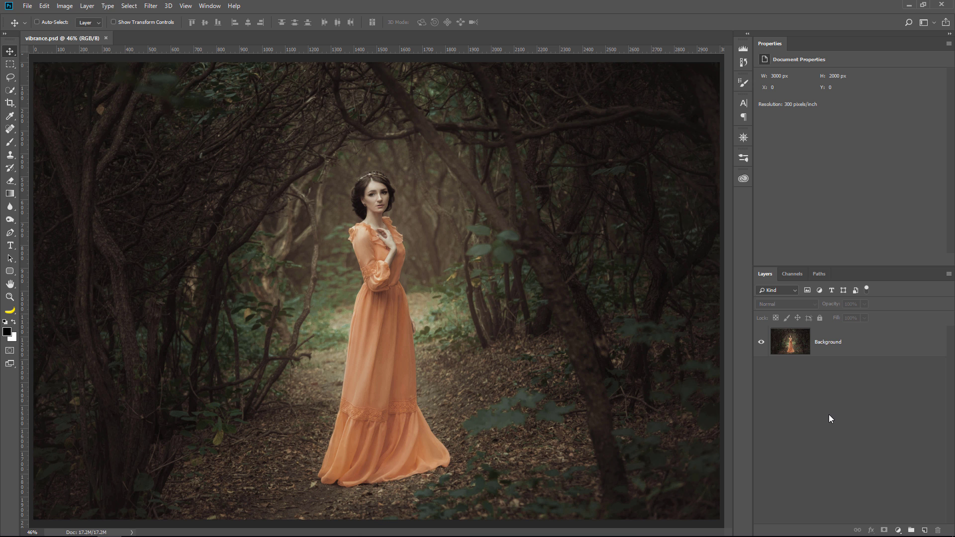
left_click(898, 530)
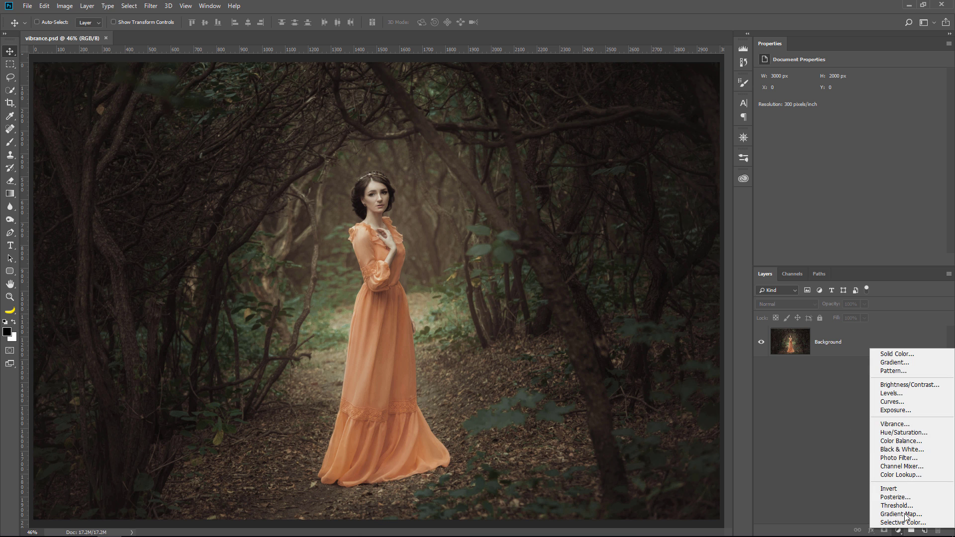
left_click(910, 436)
left_click_drag(849, 131, 857, 130)
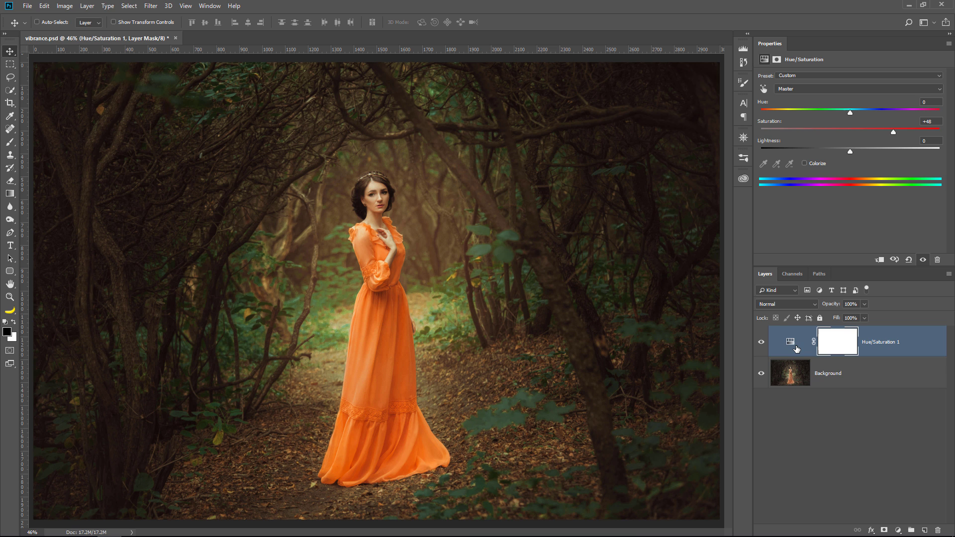
left_click_drag(796, 348, 938, 530)
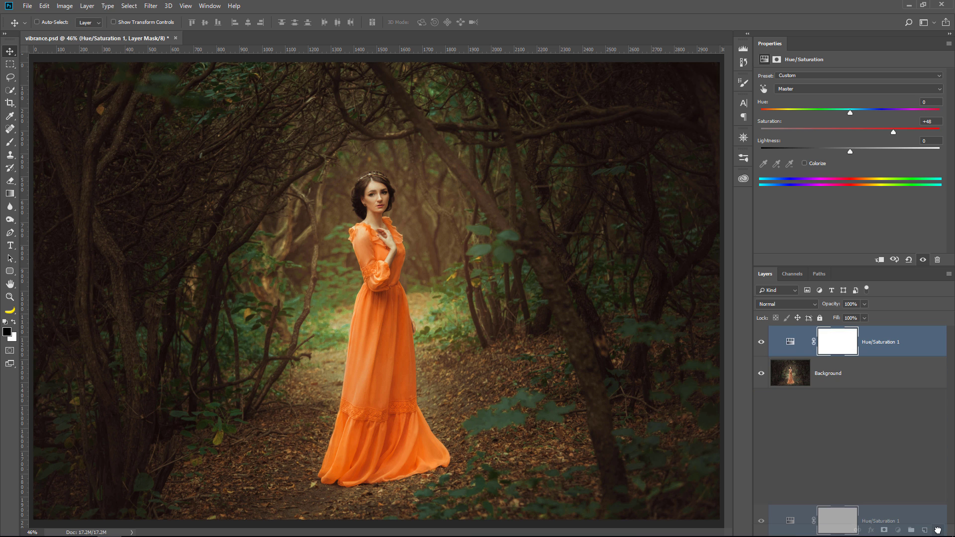
- Add a Vibrance adjustment layer and settle on Vibrance +82 and Saturation +23
left_click(893, 528)
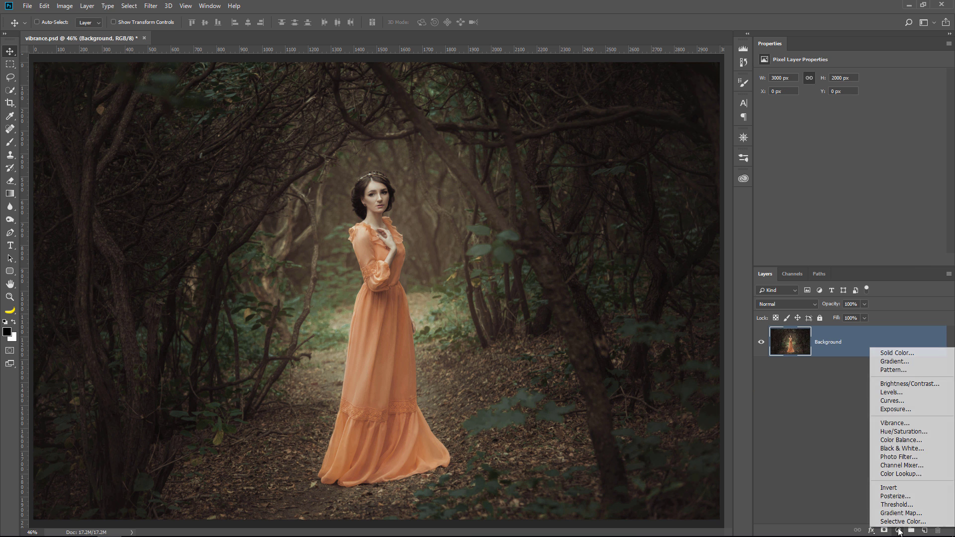
left_click(905, 424)
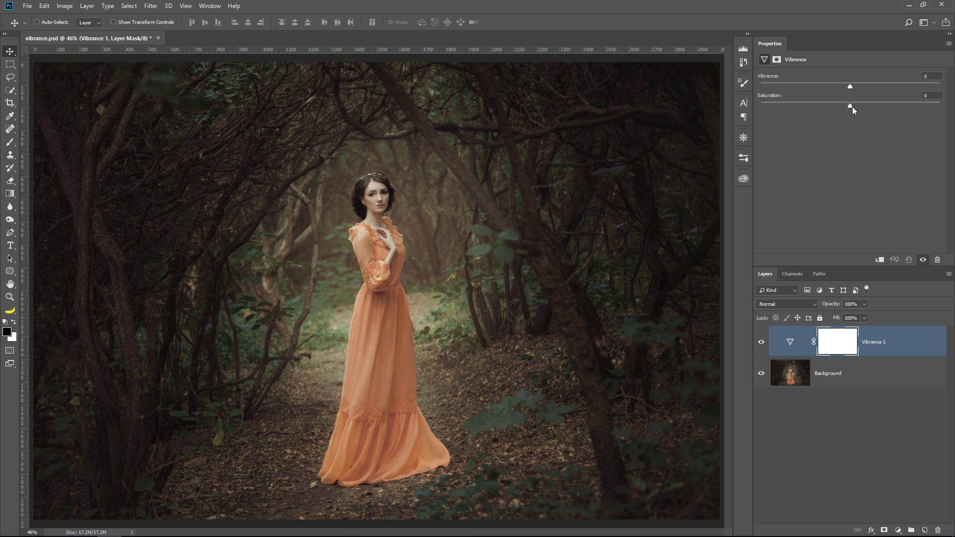
left_click_drag(850, 106, 937, 106)
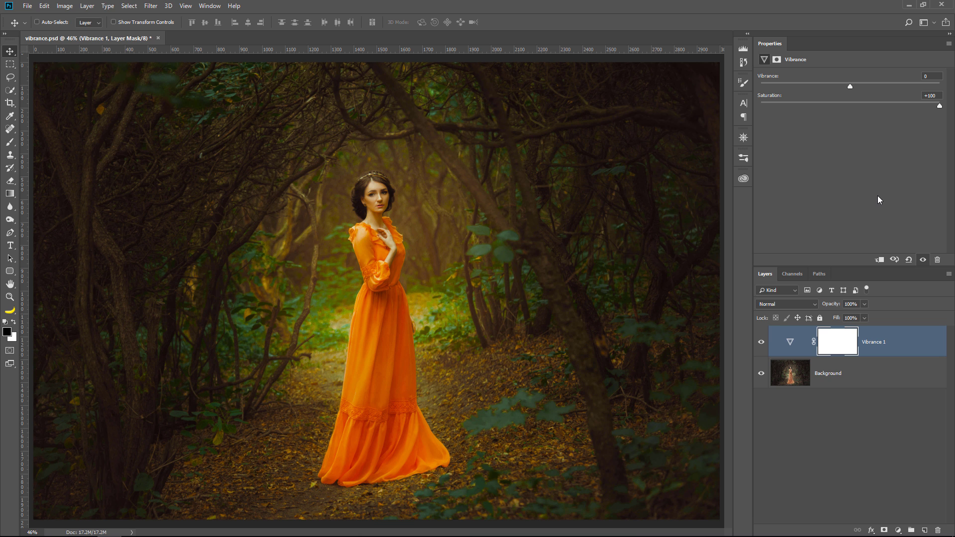
left_click_drag(939, 105, 861, 105)
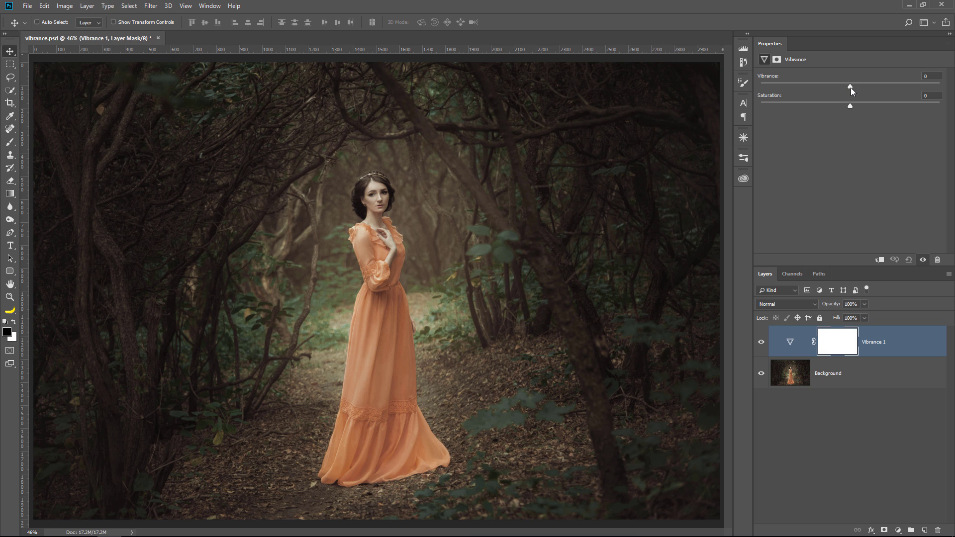
left_click_drag(850, 88, 862, 90)
left_click_drag(926, 92, 939, 91)
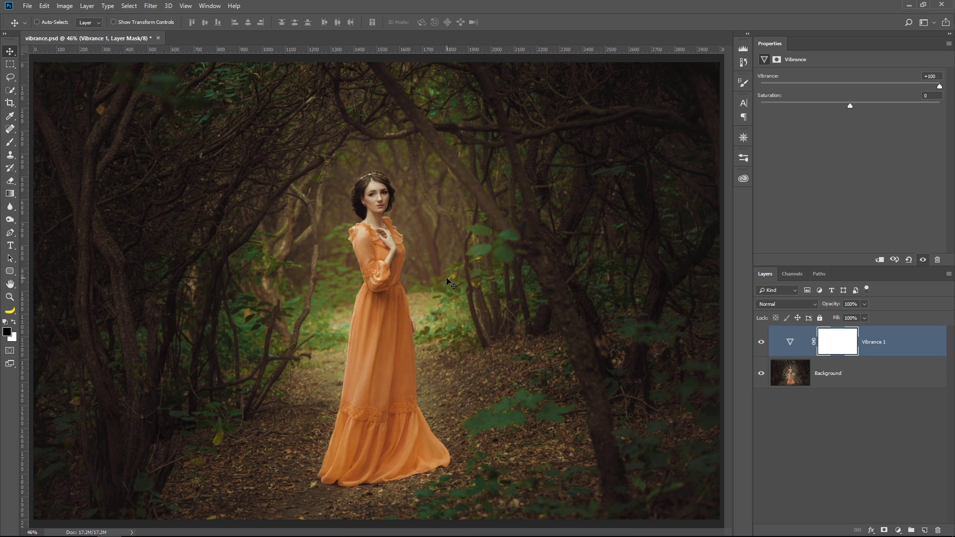
mouse_move(939, 88)
left_mouse_down()
mouse_move(851, 87)
mouse_move(920, 87)
left_mouse_up()
left_click_drag(848, 106, 870, 106)
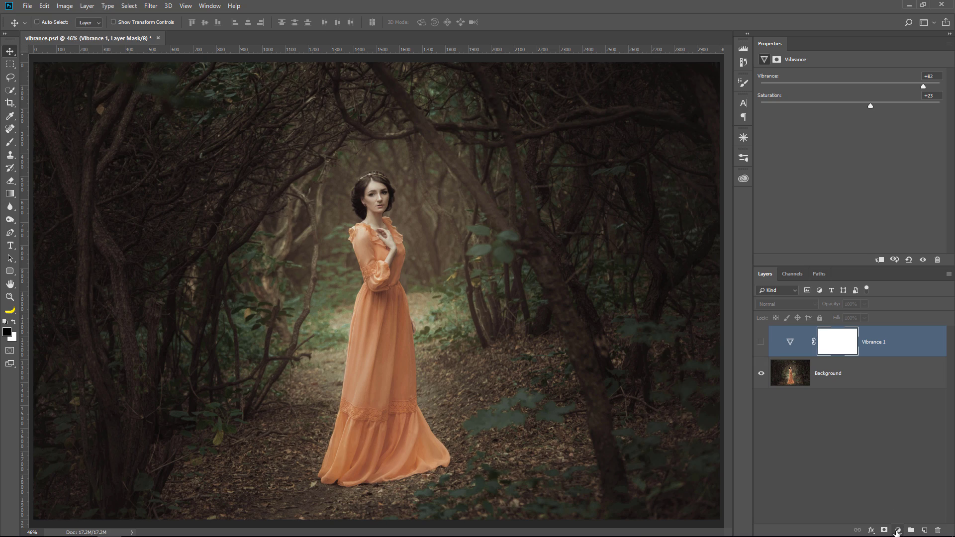
- Add a Hue/Saturation layer and sample the dress to raise Reds saturation to +35
left_click(897, 530)
left_click(915, 434)
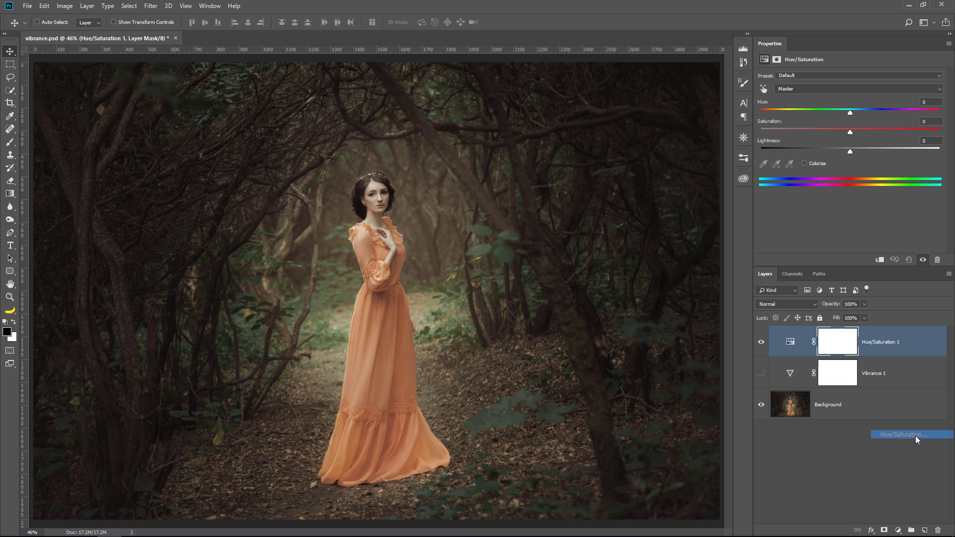
left_click(763, 89)
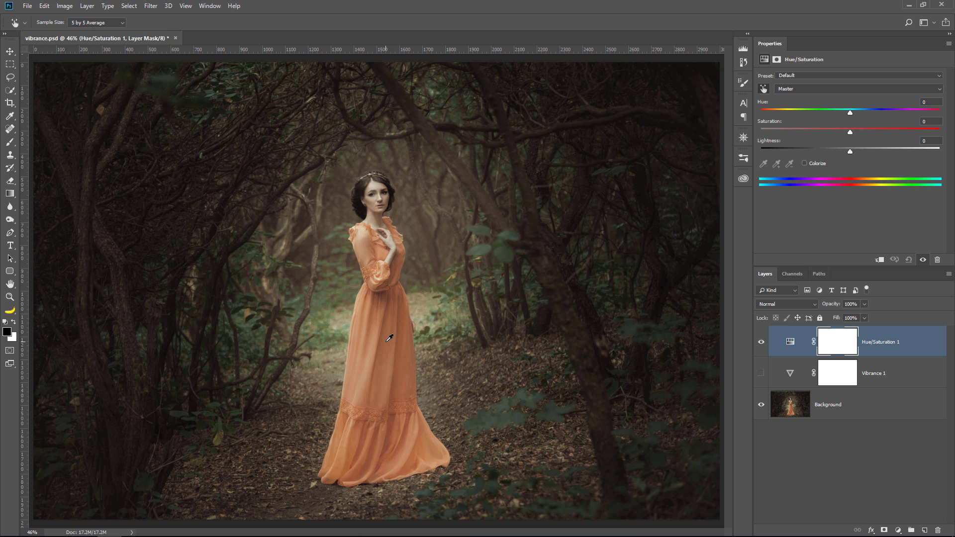
left_click(389, 338)
left_click_drag(390, 338, 403, 343)
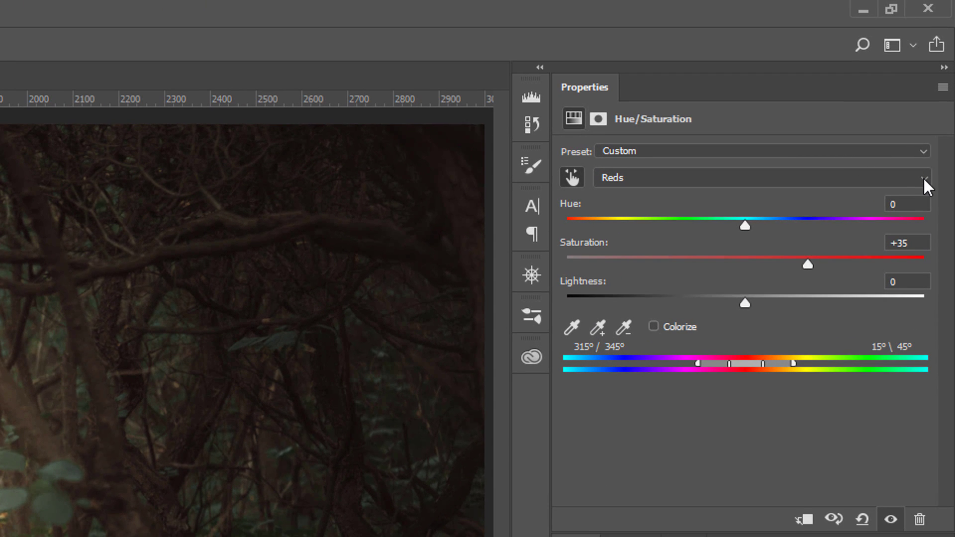
- Boost the foliage Greens saturation to +61 and toggle the layer to compare
left_click(923, 178)
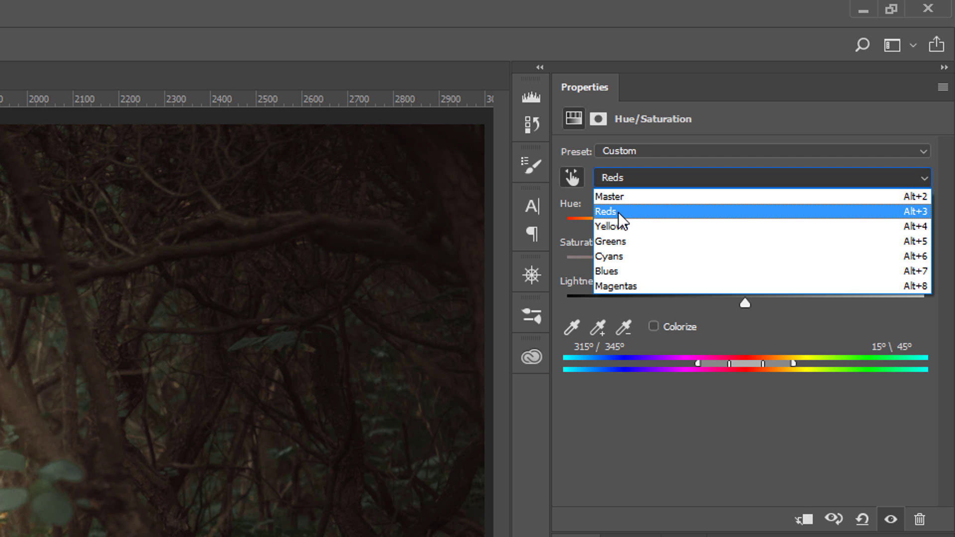
left_click(756, 395)
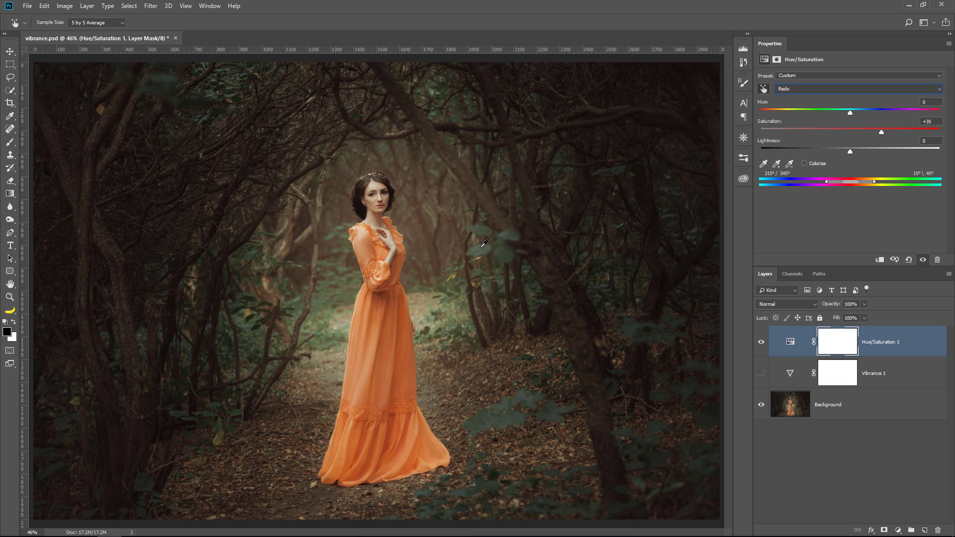
left_click_drag(484, 243, 493, 250)
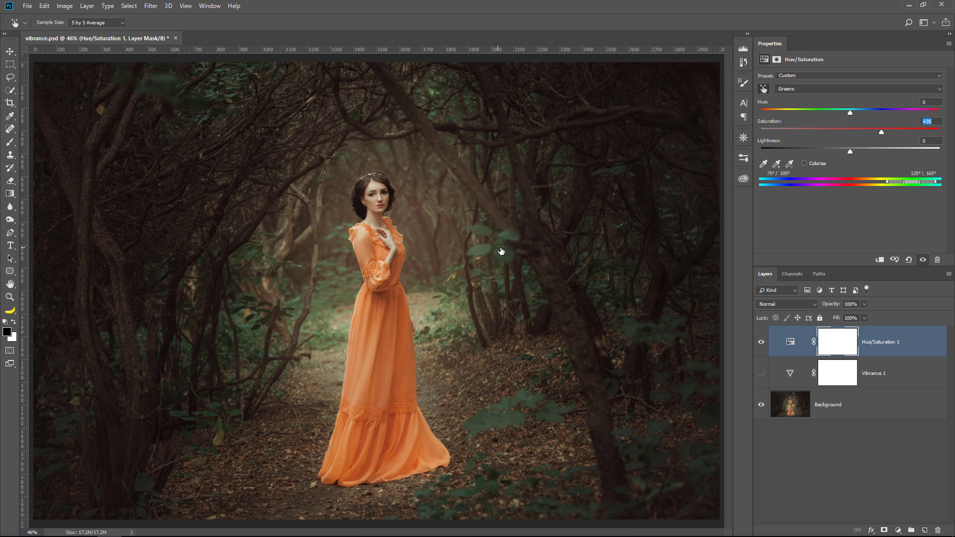
left_click_drag(494, 250, 515, 254)
left_click(761, 342)
left_click(760, 342)
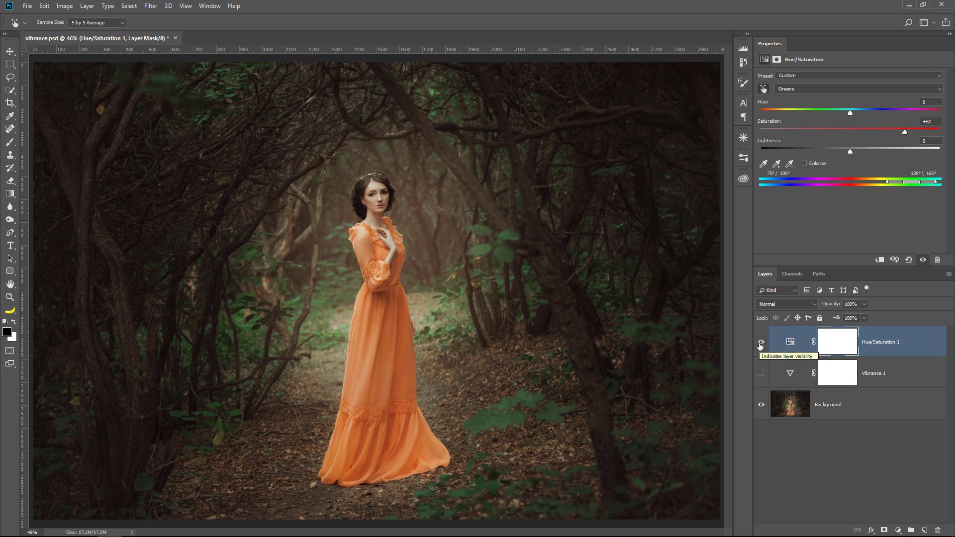
- Hide the Hue/Saturation layer and convert the Background layer into a smart object
left_click(760, 342)
left_click(823, 412)
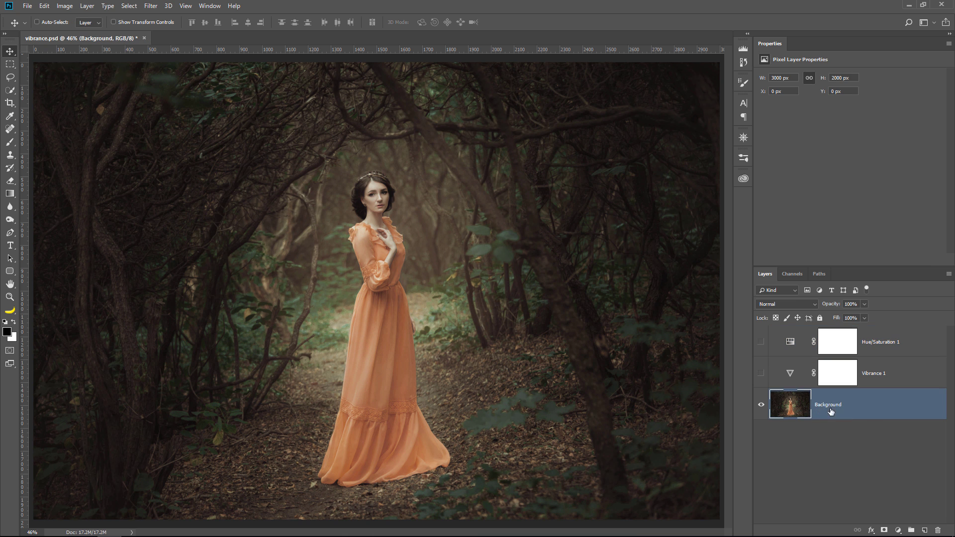
right_click(879, 408)
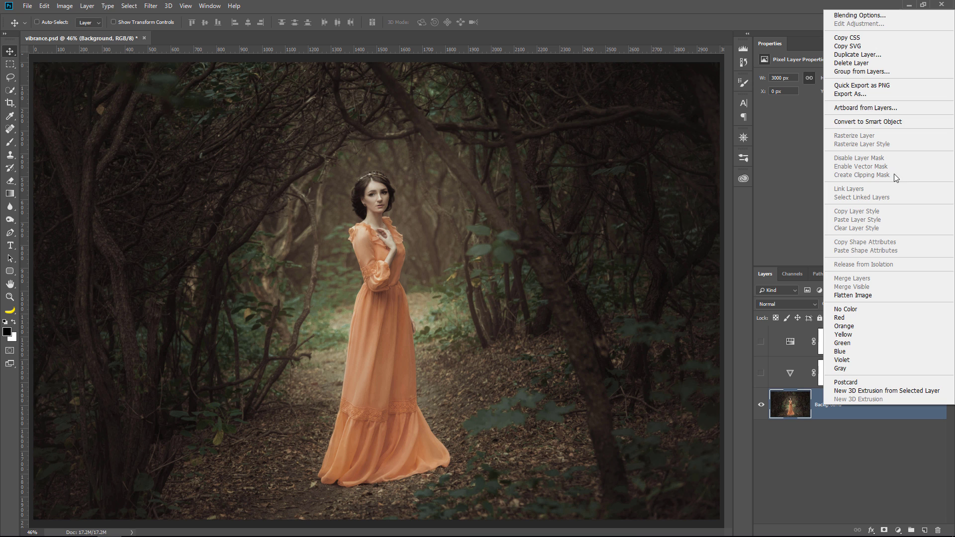
left_click(882, 123)
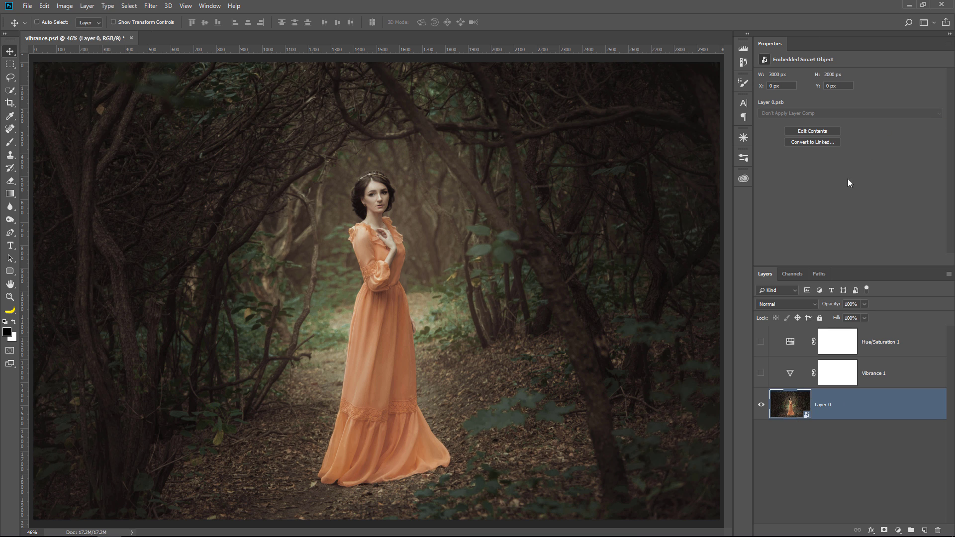
- Apply the Camera Raw filter with Clarity +31, Vibrance +33 and Saturation +19
left_click(151, 6)
left_click(176, 65)
left_click(791, 343)
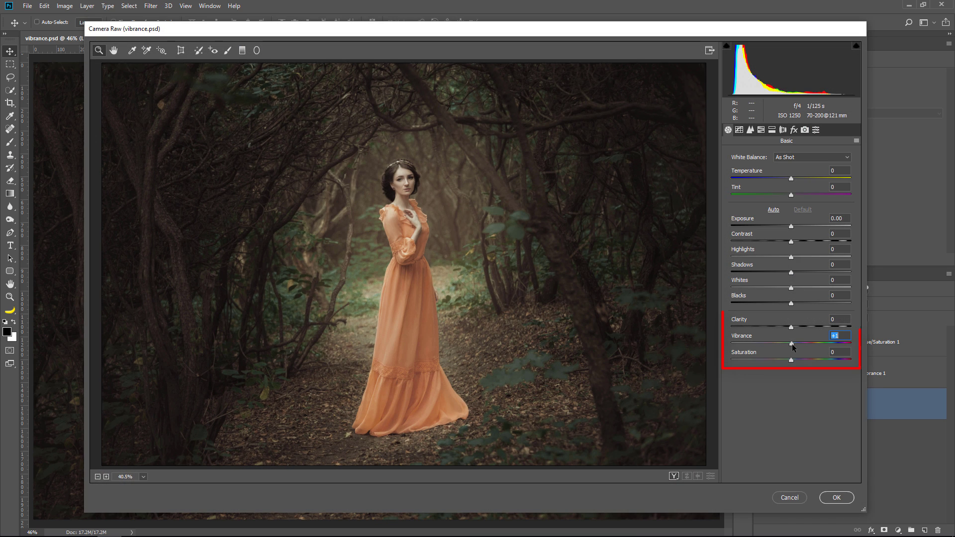
mouse_move(798, 344)
left_mouse_down()
mouse_move(809, 344)
mouse_move(796, 360)
left_mouse_up()
left_click_drag(789, 327, 809, 327)
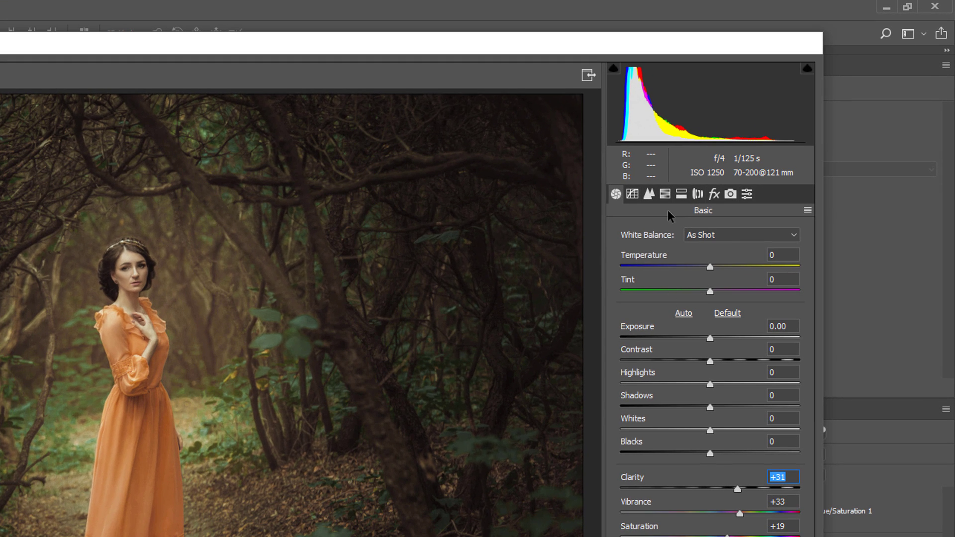
left_click(664, 194)
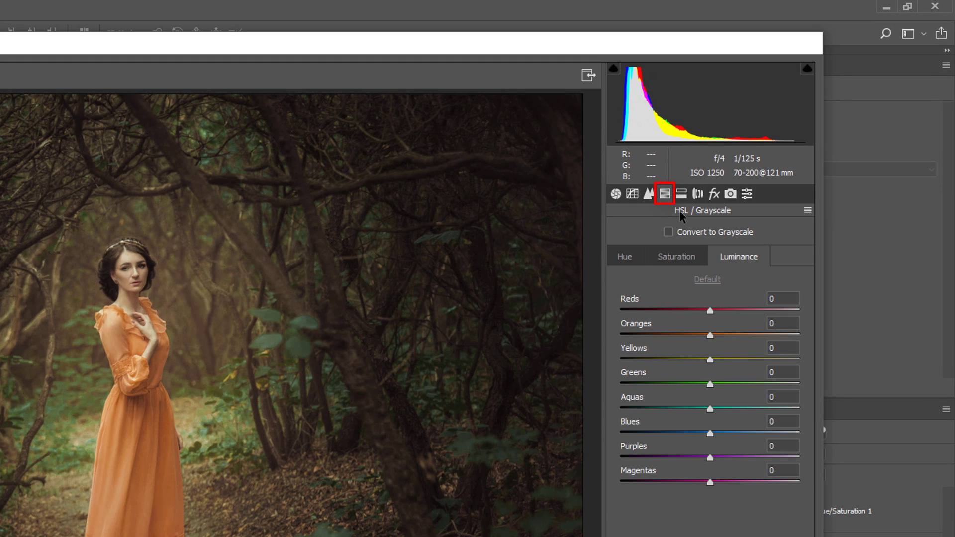
left_click(676, 256)
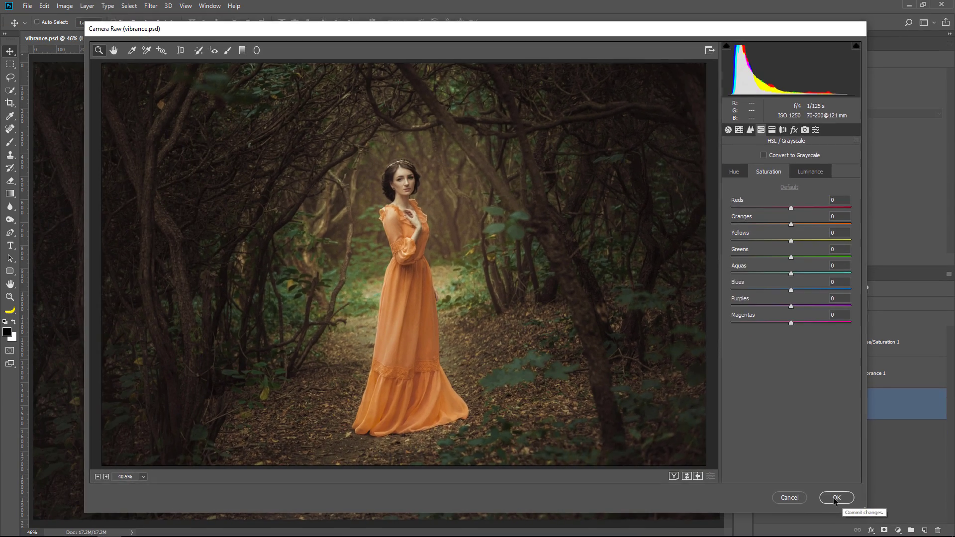
left_click(833, 498)
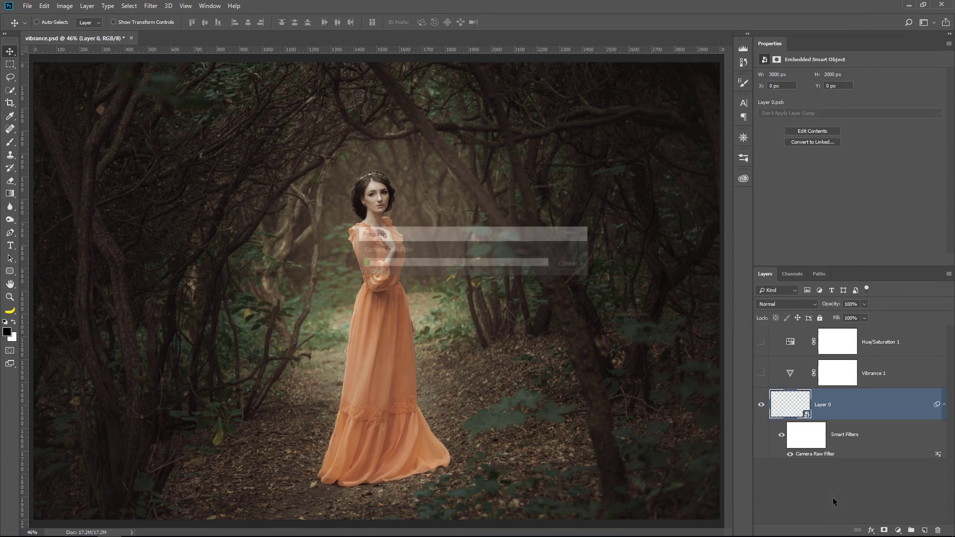
left_click(760, 343)
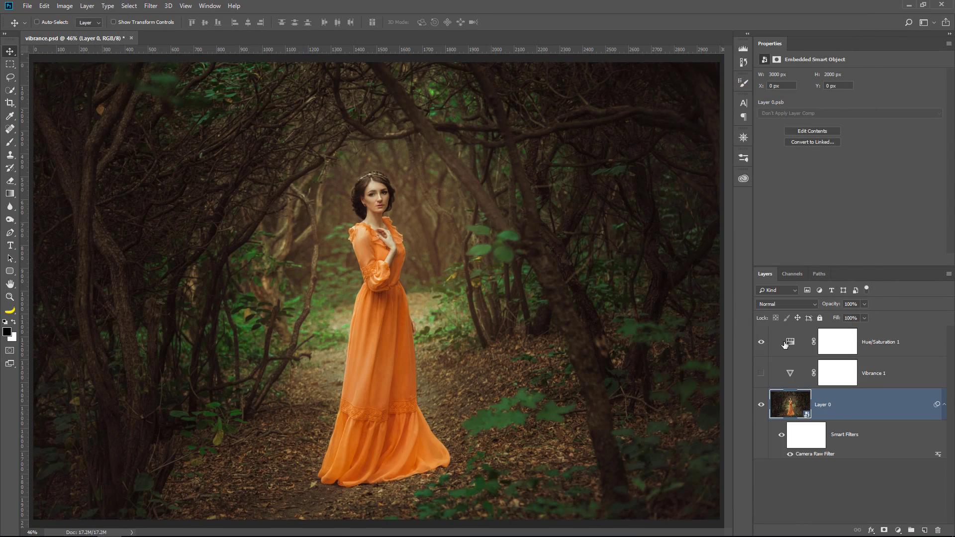
left_click(790, 342)
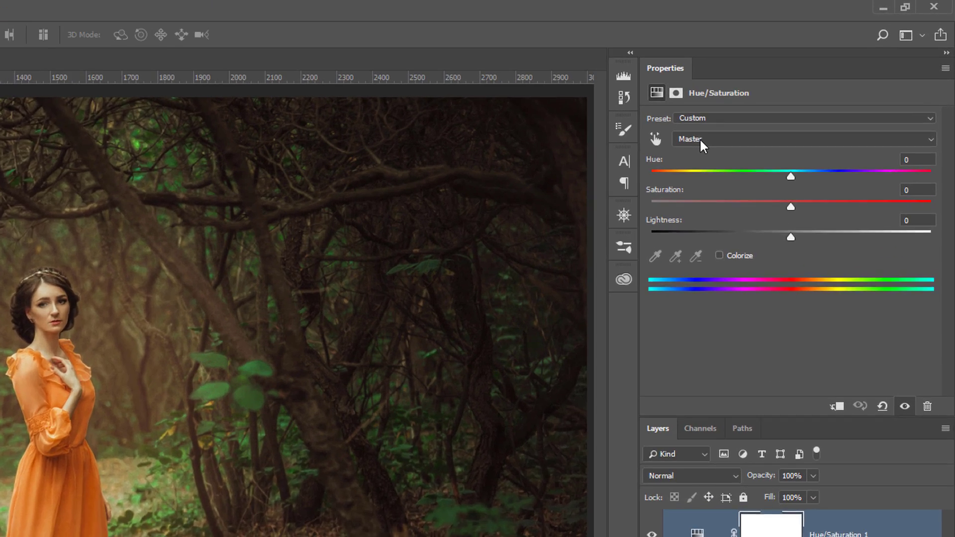
left_click(790, 88)
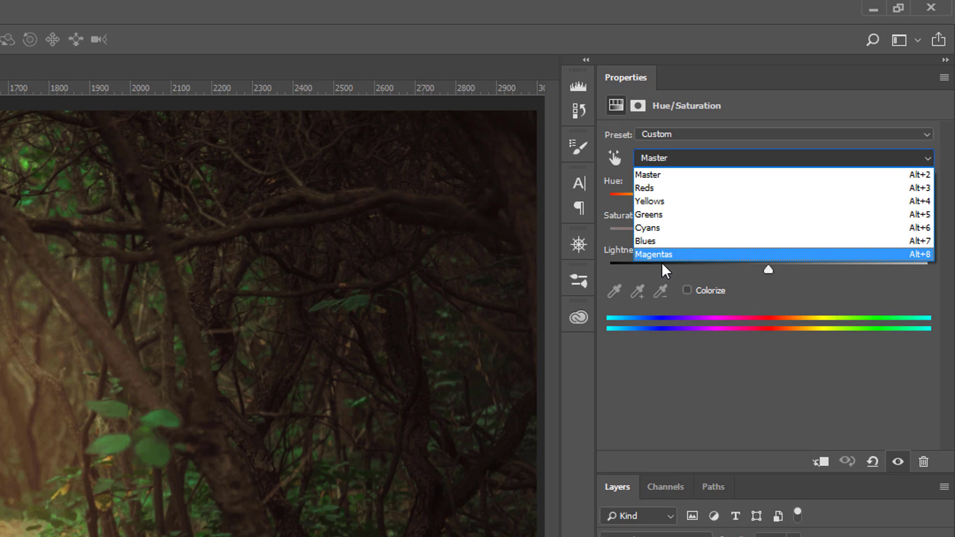
key("Escape")
left_click(760, 342)
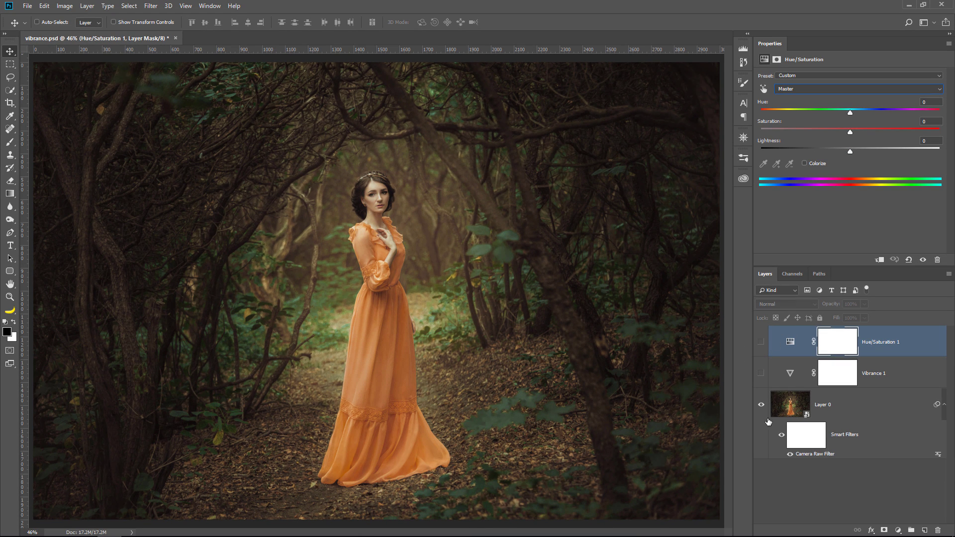
left_click(818, 456)
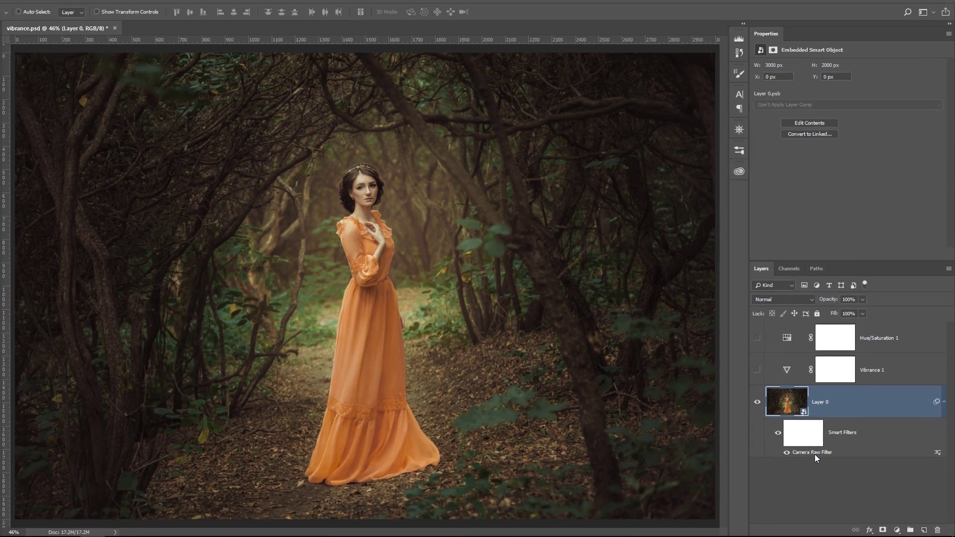
- Raise Oranges and Greens saturation (+68, +70) and luminance (+53, +43) in Camera Raw's HSL panel
double_click(813, 453)
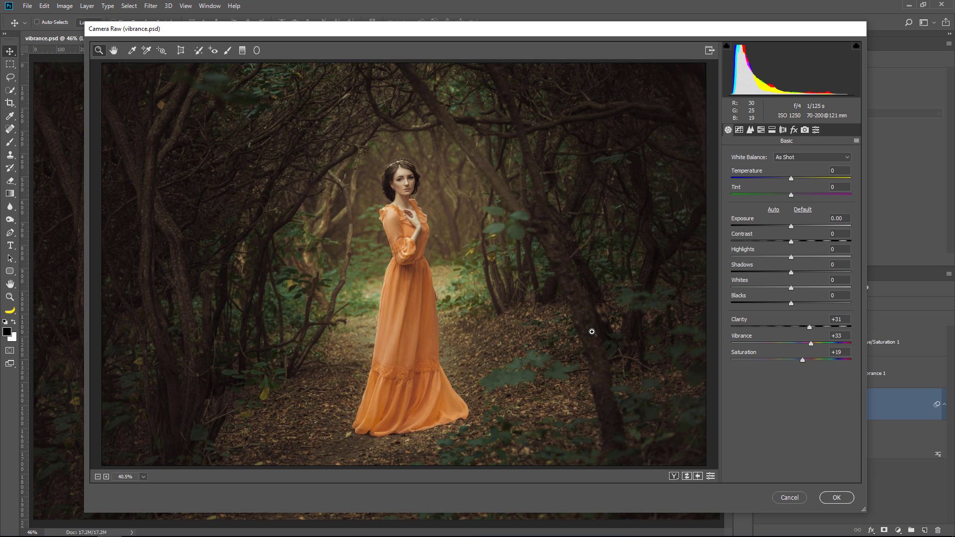
left_click(760, 130)
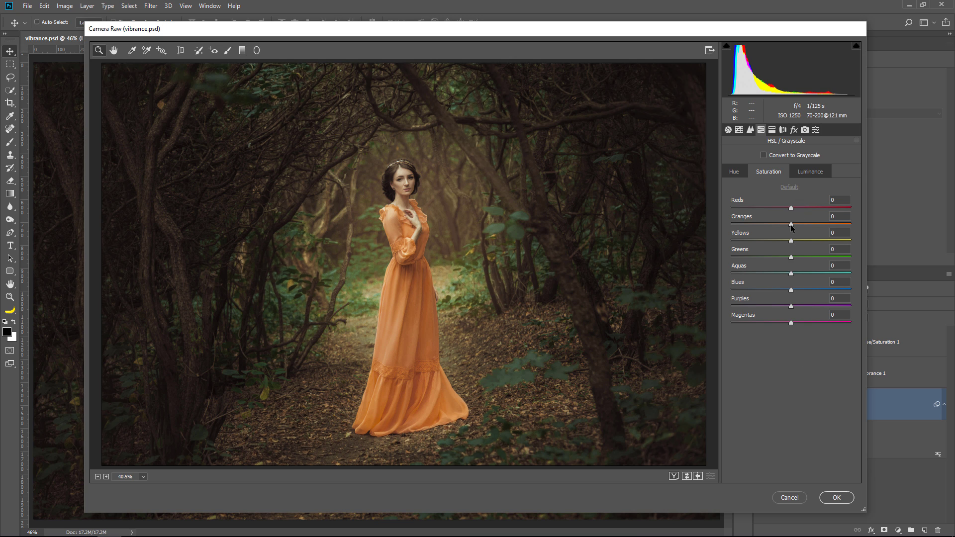
left_click_drag(823, 222, 830, 223)
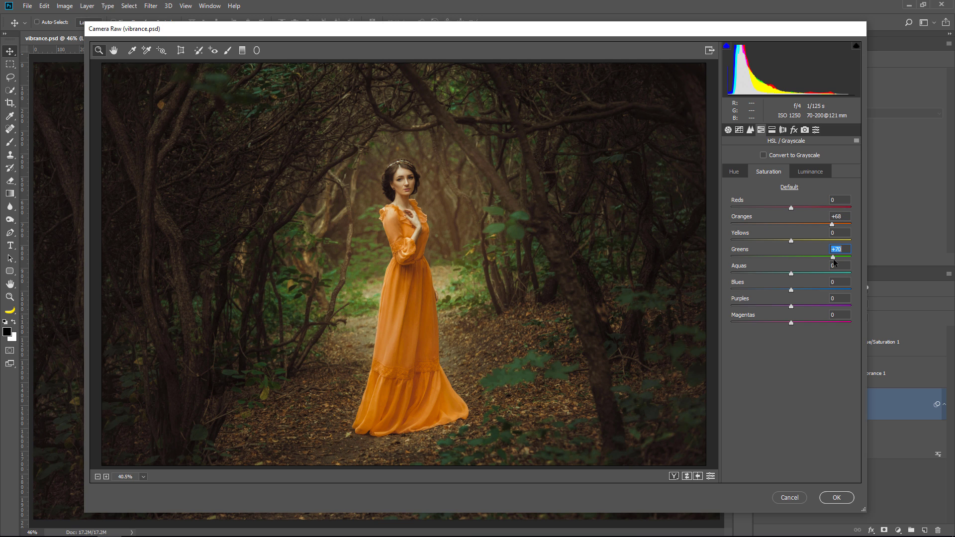
left_click(812, 174)
mouse_move(798, 225)
left_mouse_down()
mouse_move(820, 234)
mouse_move(798, 257)
mouse_move(817, 255)
left_mouse_up()
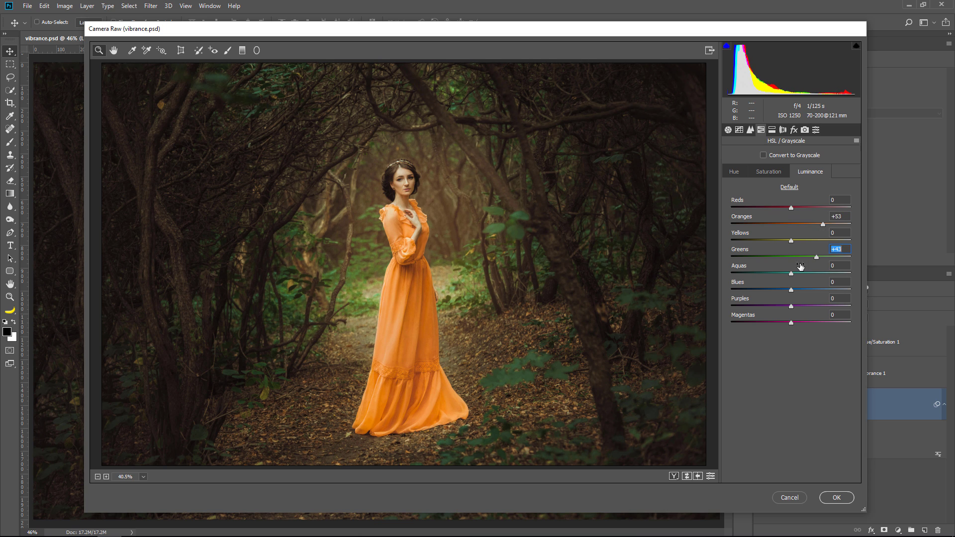
left_click(836, 497)
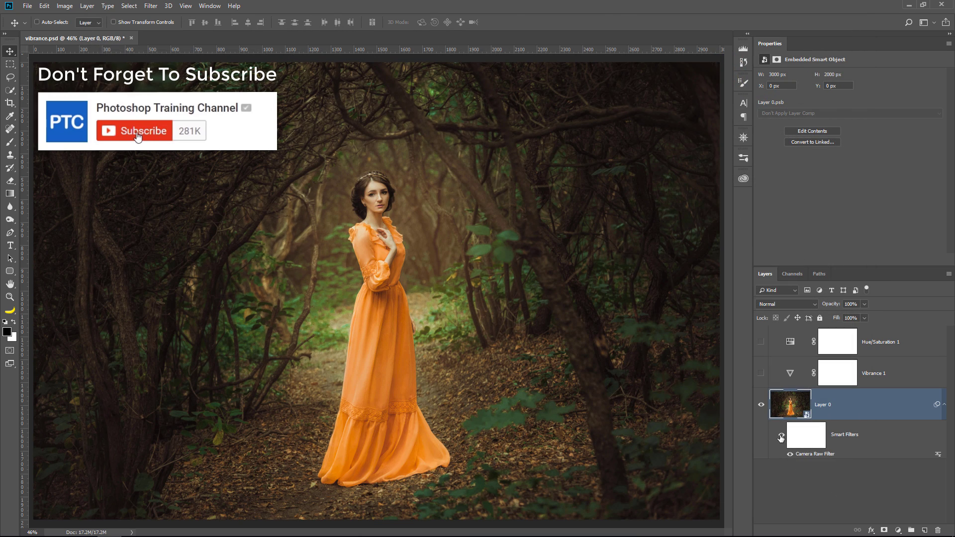
- Hide the Camera Raw smart filter to compare the portrait before and after
left_click(781, 437)
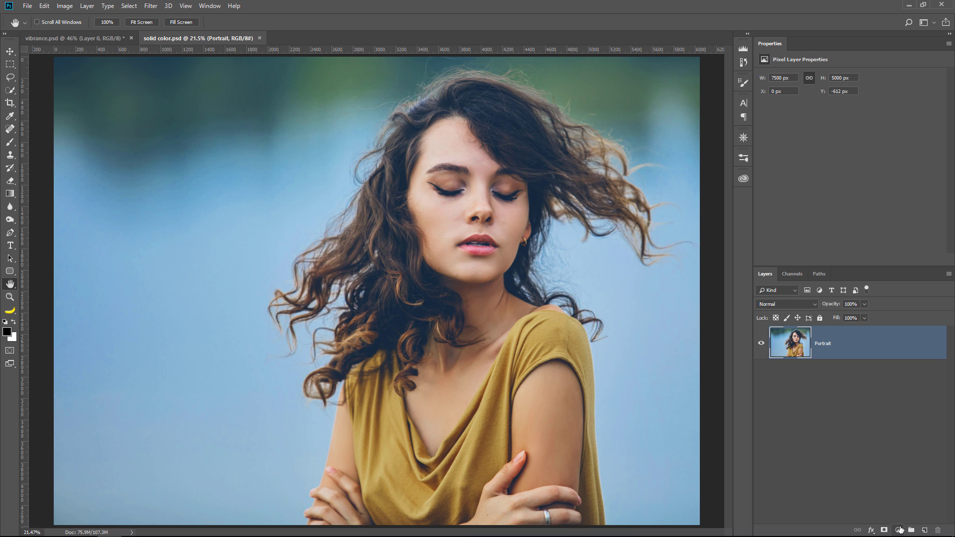
left_click(898, 530)
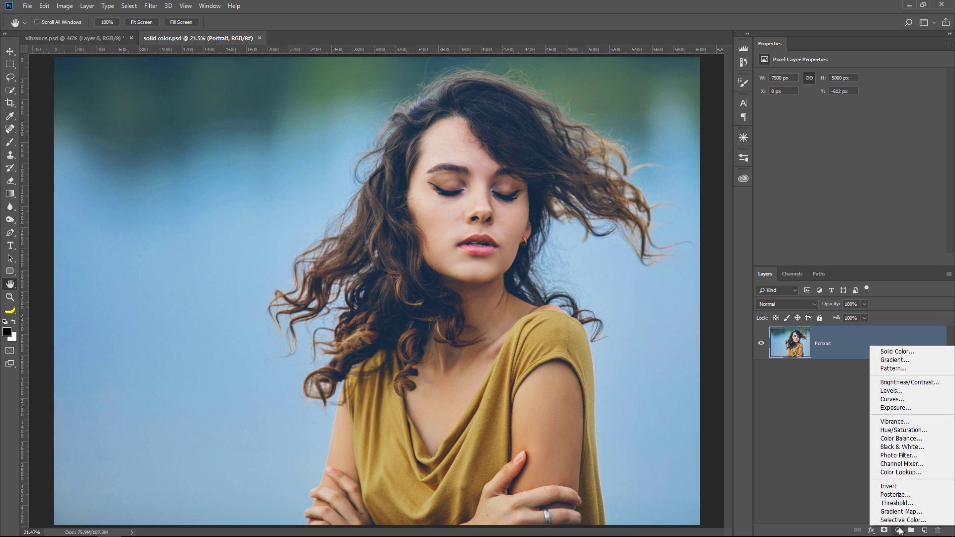
left_click(897, 430)
left_click(813, 88)
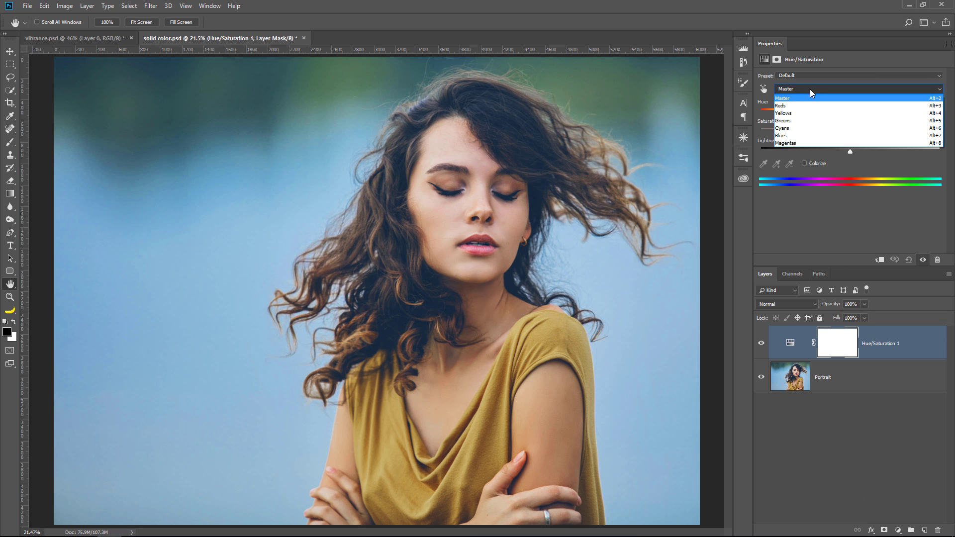
left_click(850, 113)
left_click_drag(849, 133, 888, 133)
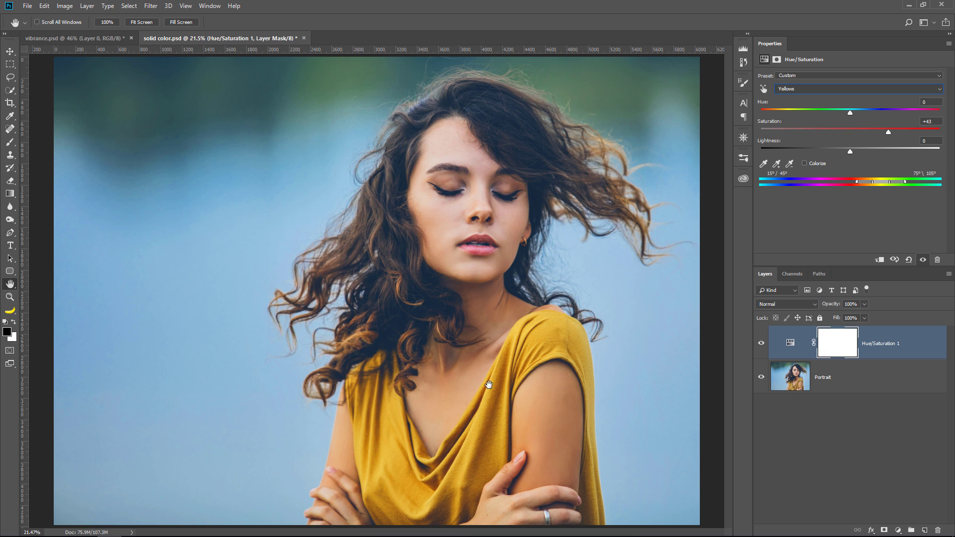
left_click_drag(809, 352, 937, 530)
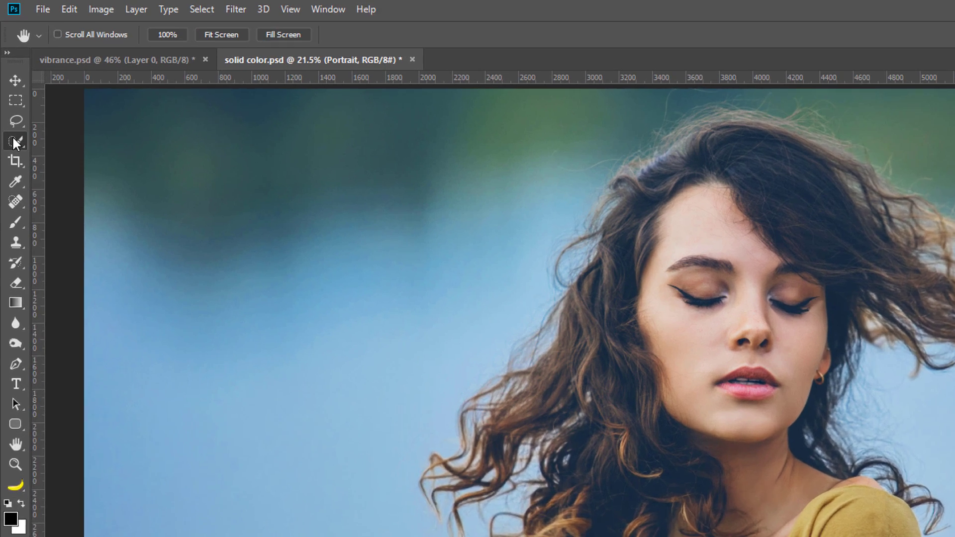
- Paint a Quick Selection over the mustard shirt up to the V-neckline
left_click(10, 90)
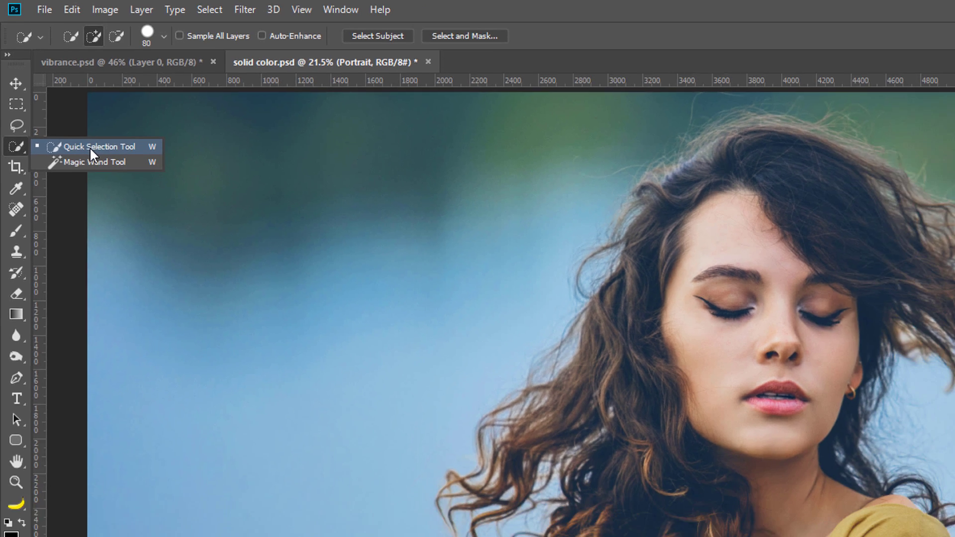
left_click(111, 183)
mouse_move(359, 389)
left_mouse_down()
mouse_move(491, 422)
mouse_move(518, 348)
mouse_move(546, 335)
mouse_move(584, 453)
left_mouse_up()
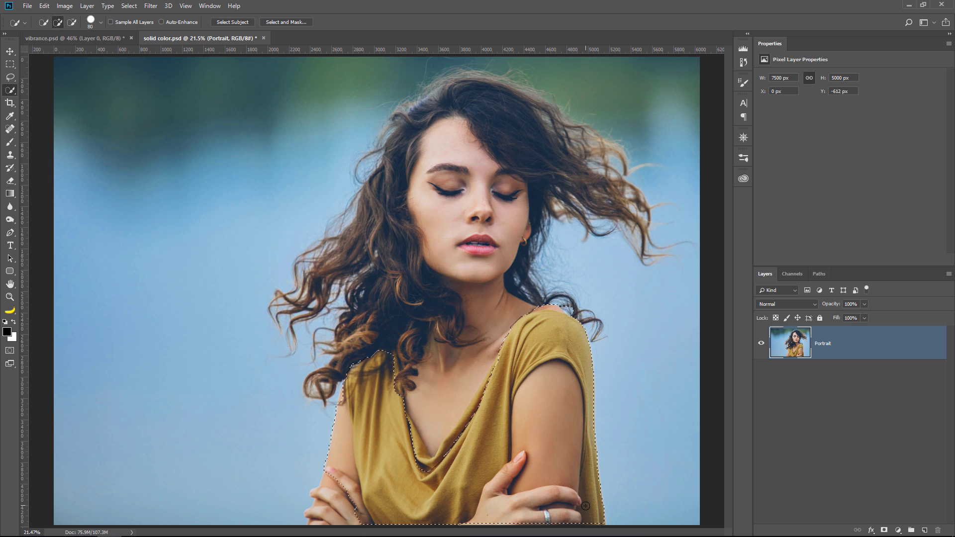
left_click(431, 463)
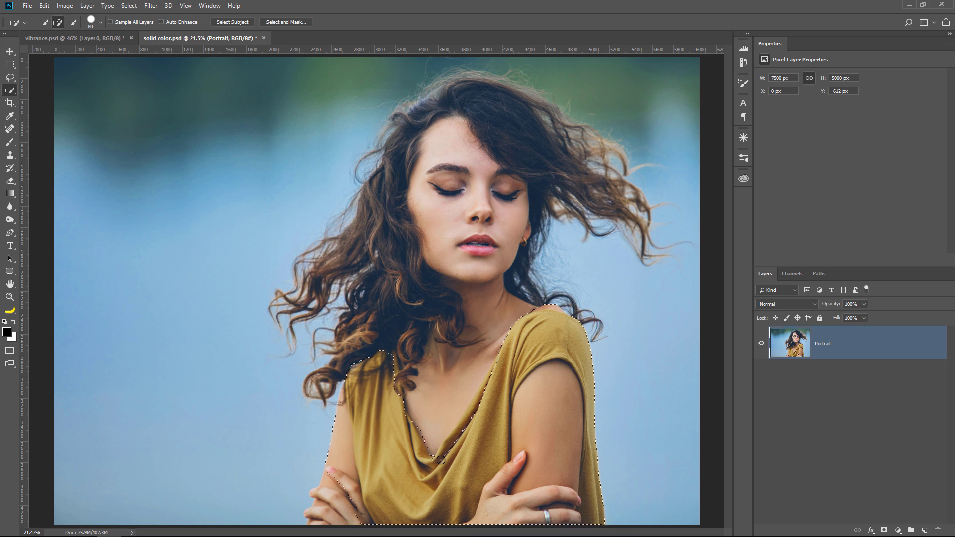
mouse_move(440, 460)
left_mouse_down()
mouse_move(469, 427)
mouse_move(503, 354)
left_mouse_up()
left_click_drag(420, 439, 402, 409)
- Subtract the crossed arm, both hands and the right arm from the selection
key("alt")
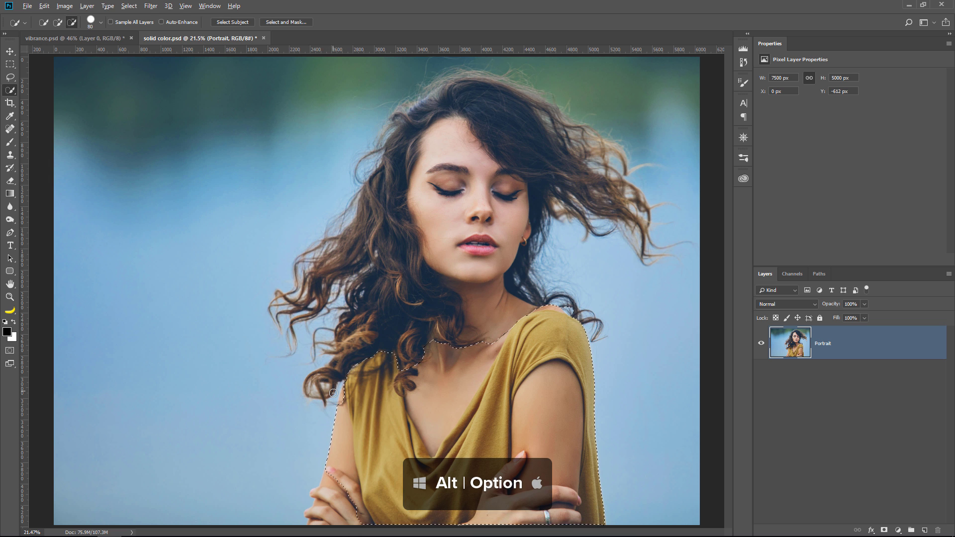
left_click_drag(327, 460, 340, 491)
mouse_move(500, 506)
left_mouse_down()
mouse_move(550, 497)
mouse_move(569, 436)
left_mouse_up()
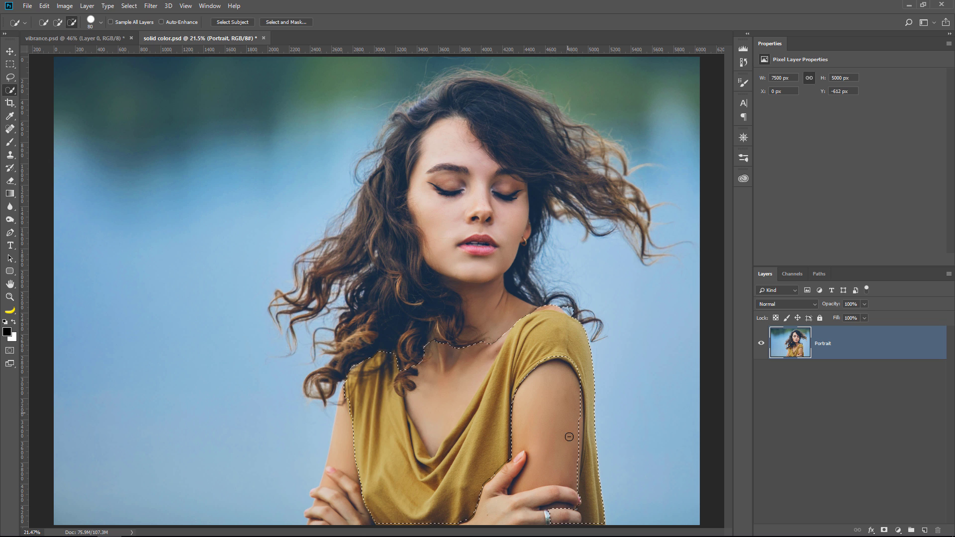
mouse_move(572, 476)
left_mouse_down()
mouse_move(578, 415)
mouse_move(573, 486)
mouse_move(544, 304)
mouse_move(510, 314)
mouse_move(436, 405)
mouse_move(420, 401)
mouse_move(411, 364)
left_mouse_up()
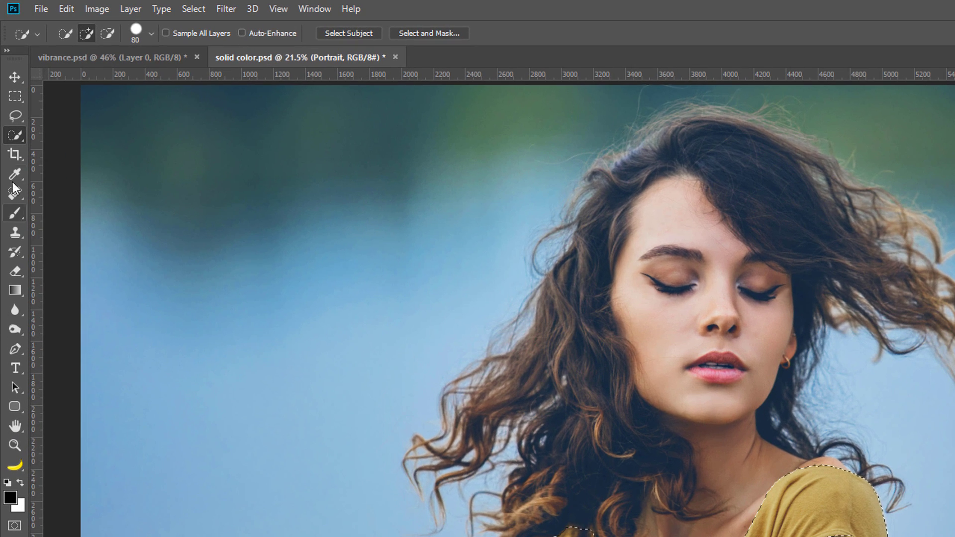
- Sample the shirt's tan colour and add it as a Solid Color fill layer
left_click(15, 174)
right_click(15, 174)
left_click(61, 174)
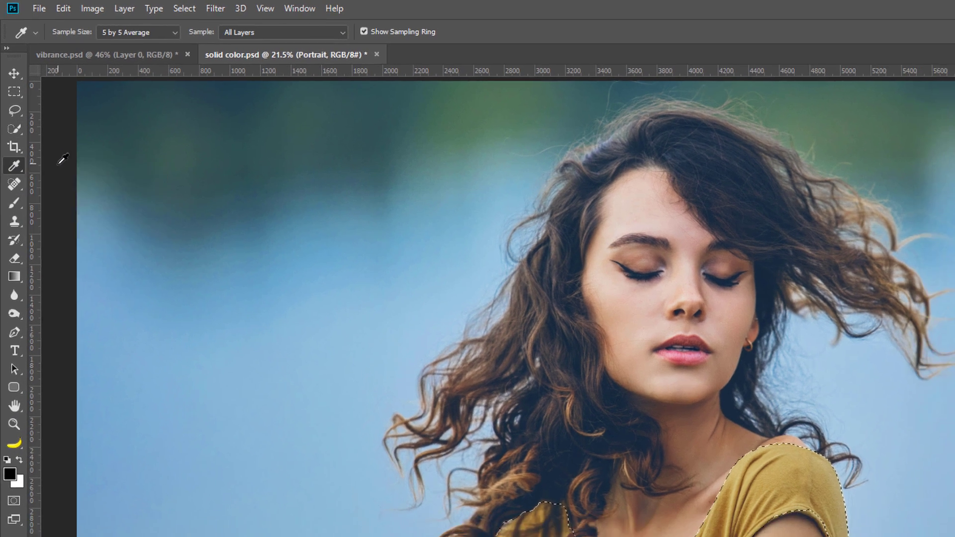
left_click(393, 437)
left_click_drag(393, 437, 396, 455)
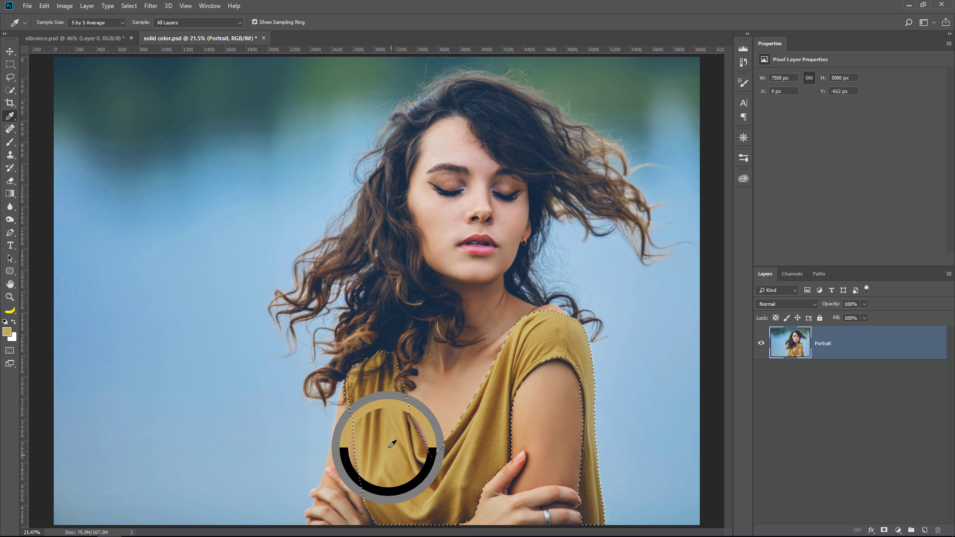
left_click_drag(397, 455, 399, 454)
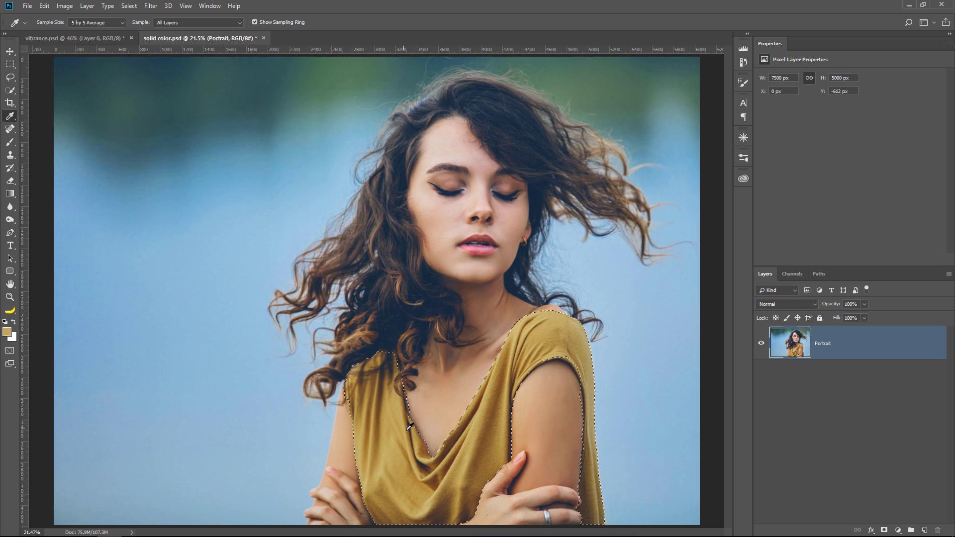
left_click(898, 530)
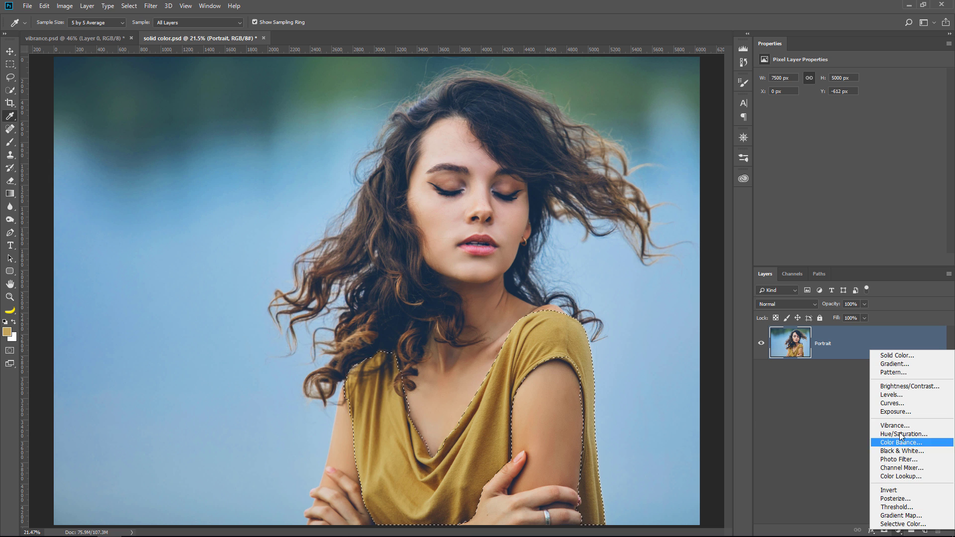
left_click(890, 356)
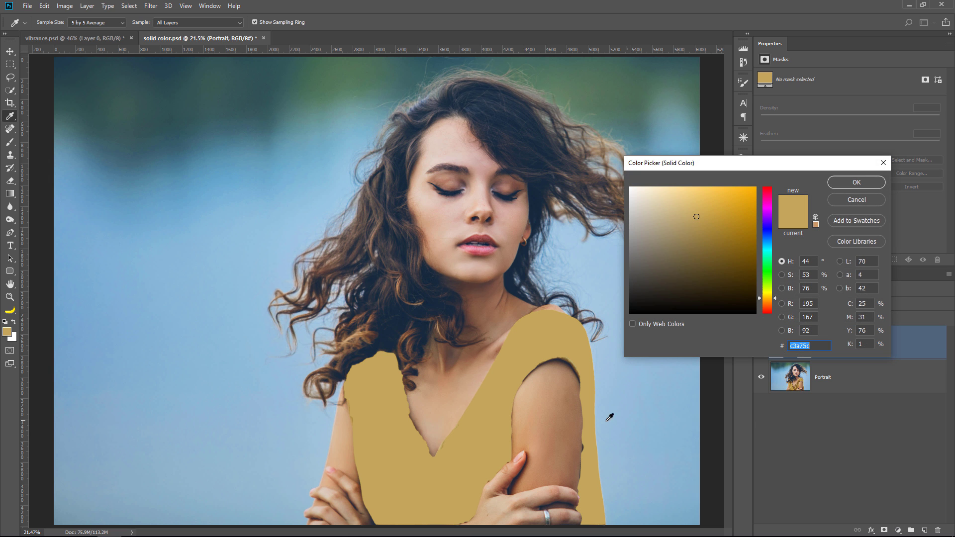
left_click(869, 181)
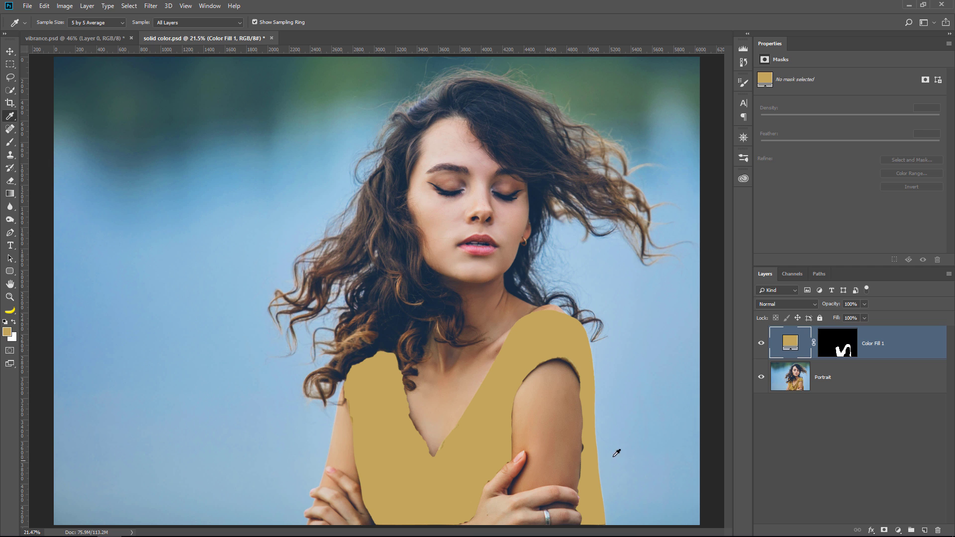
- Blend the fill in Overlay mode at 72% opacity and select its layer mask
left_click(798, 306)
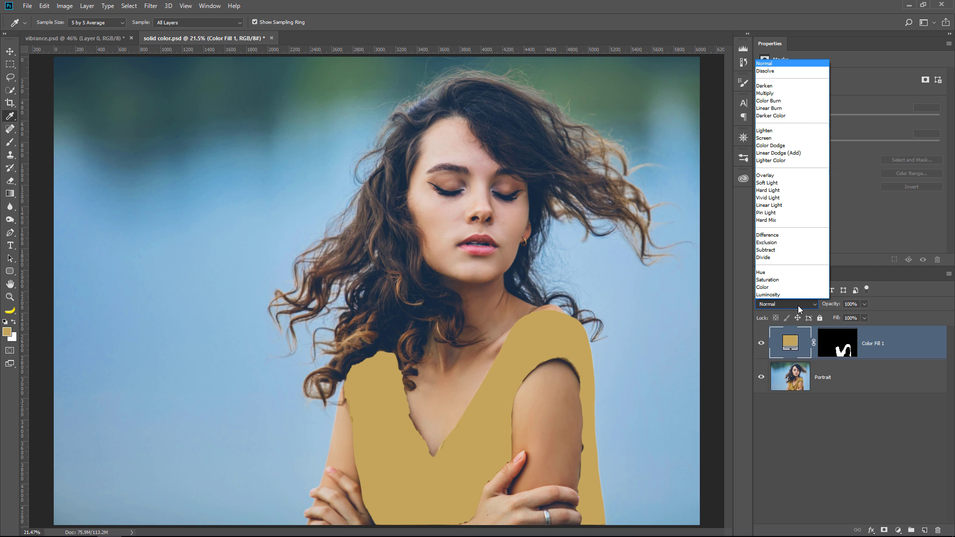
left_click(772, 184)
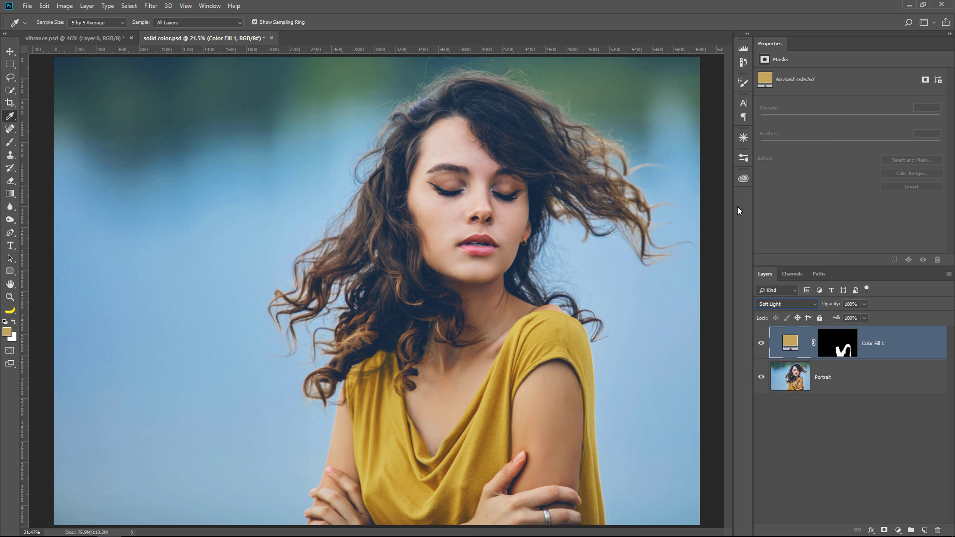
left_click(761, 344)
left_click(801, 305)
left_click(765, 182)
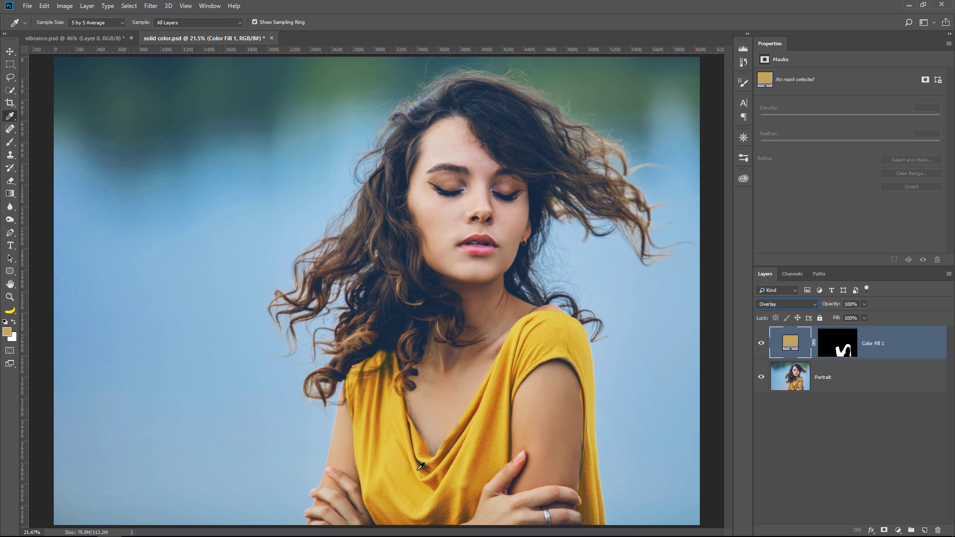
left_click_drag(835, 307, 830, 306)
left_click(838, 352)
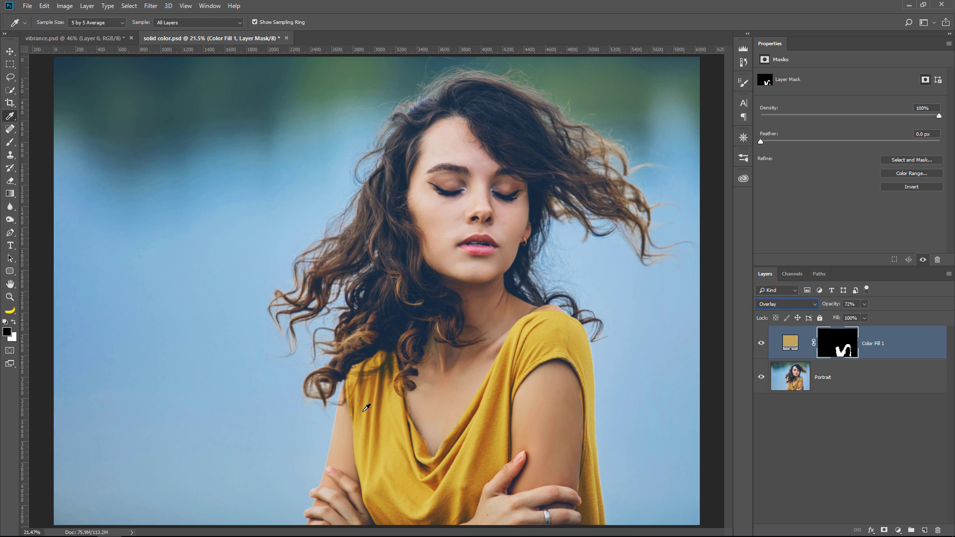
- Choose a black brush for painting the fill layer's mask
left_click(10, 141)
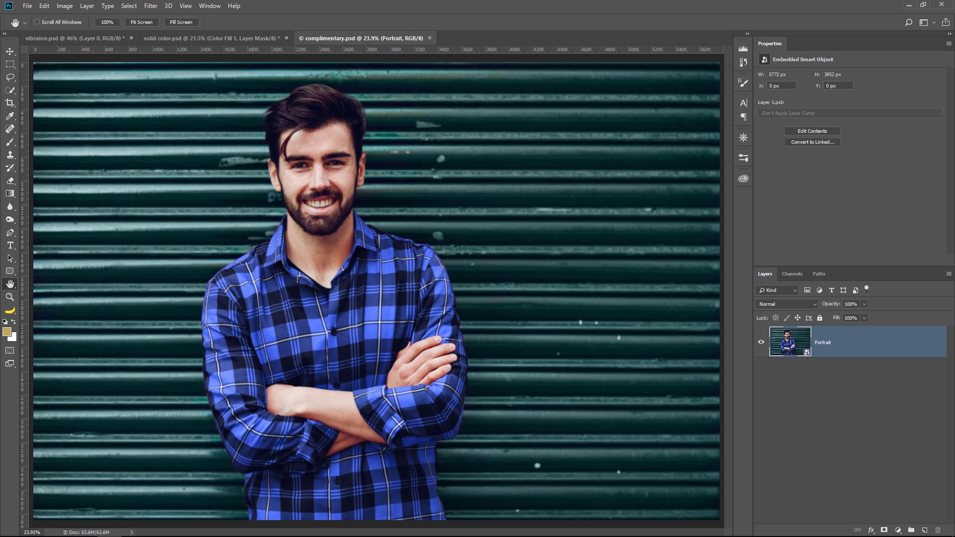
- Switch to the Adobe Color CC site, color.adobe.com, in the browser
key("alt+Tab")
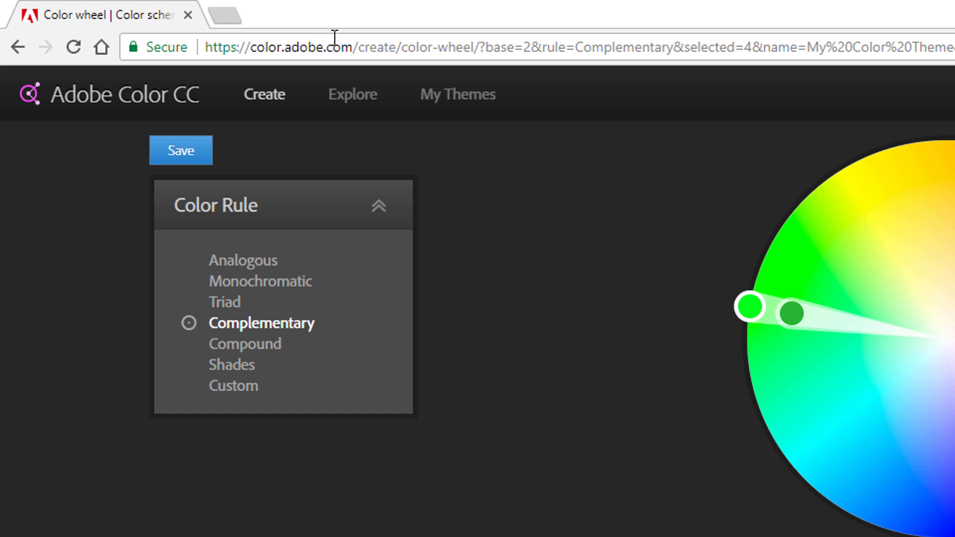
left_click_drag(353, 46, 254, 49)
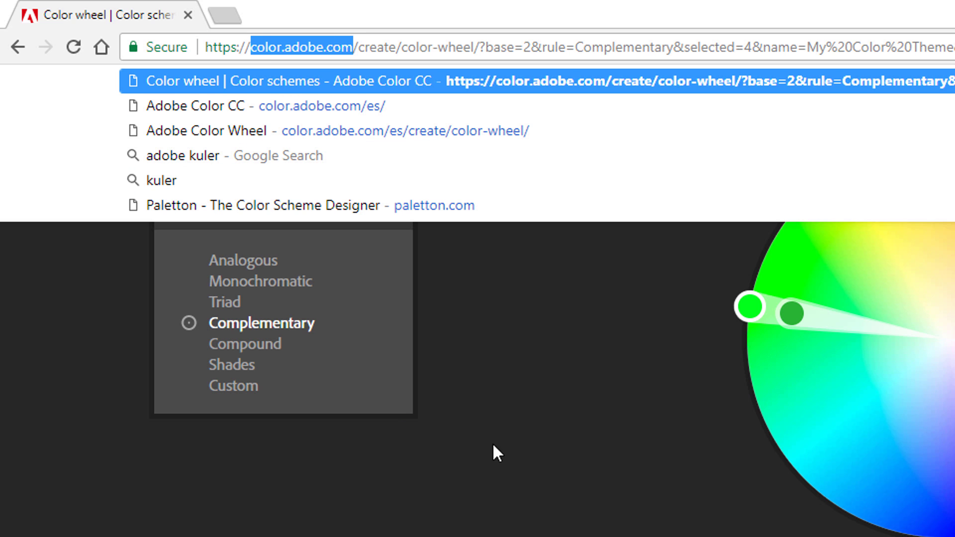
left_click(556, 414)
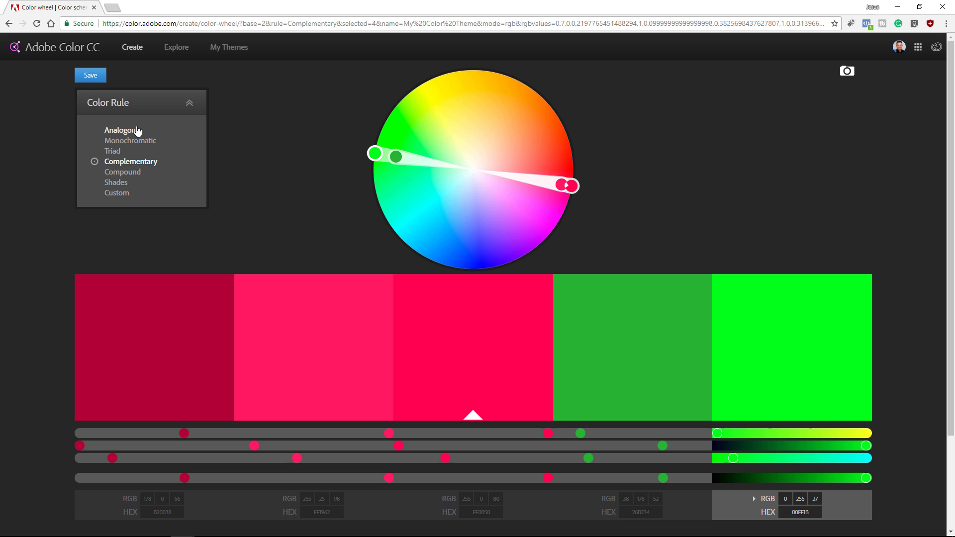
- Try the Compound rule, then rotate a Complementary pair to red and green
left_click(119, 172)
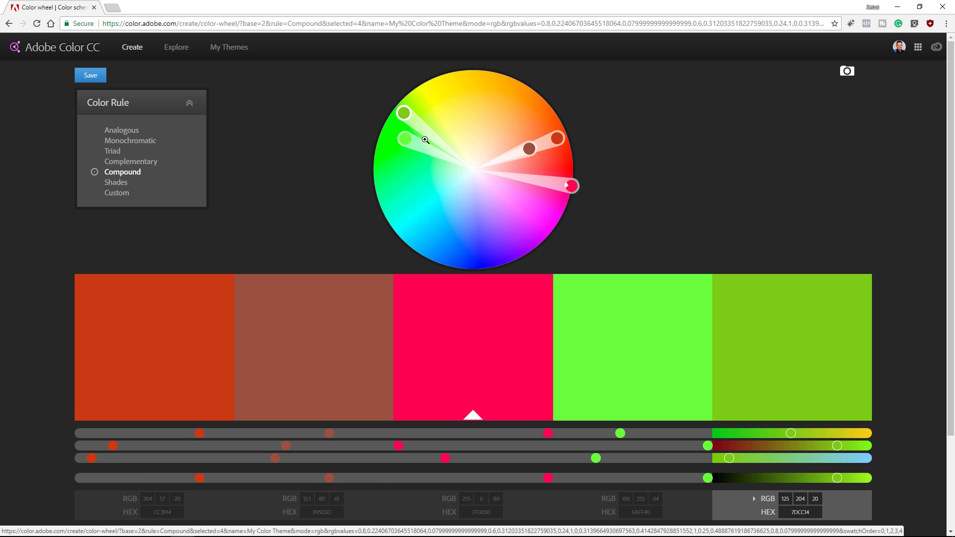
left_click_drag(407, 138, 411, 215)
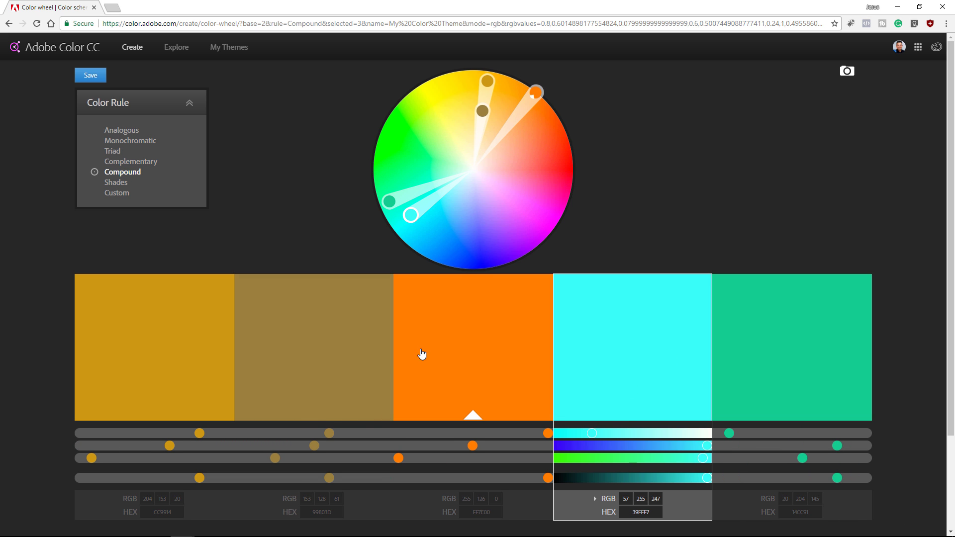
left_click(130, 162)
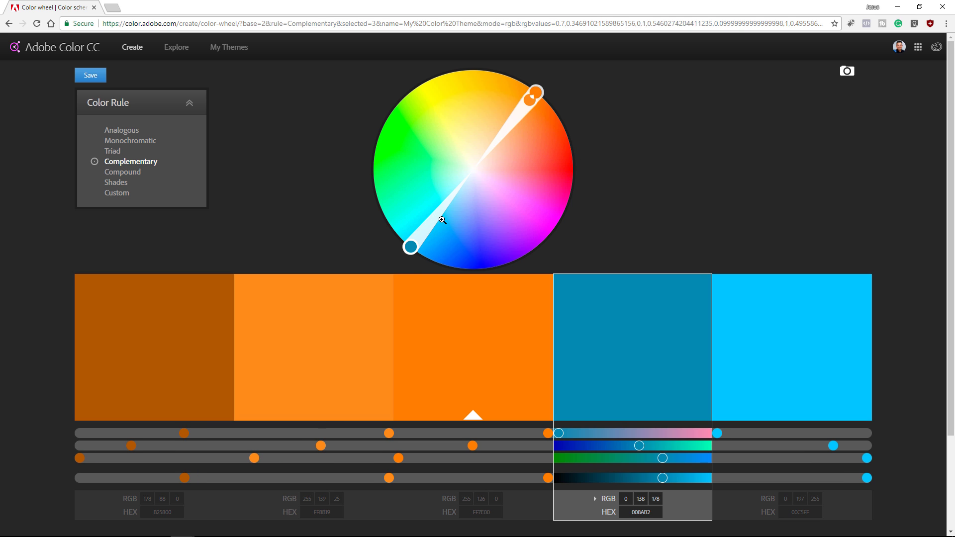
mouse_move(409, 247)
left_mouse_down()
mouse_move(436, 256)
mouse_move(560, 207)
mouse_move(571, 170)
mouse_move(558, 222)
left_mouse_up()
mouse_move(496, 252)
left_mouse_down()
mouse_move(415, 249)
mouse_move(380, 186)
mouse_move(384, 161)
left_mouse_up()
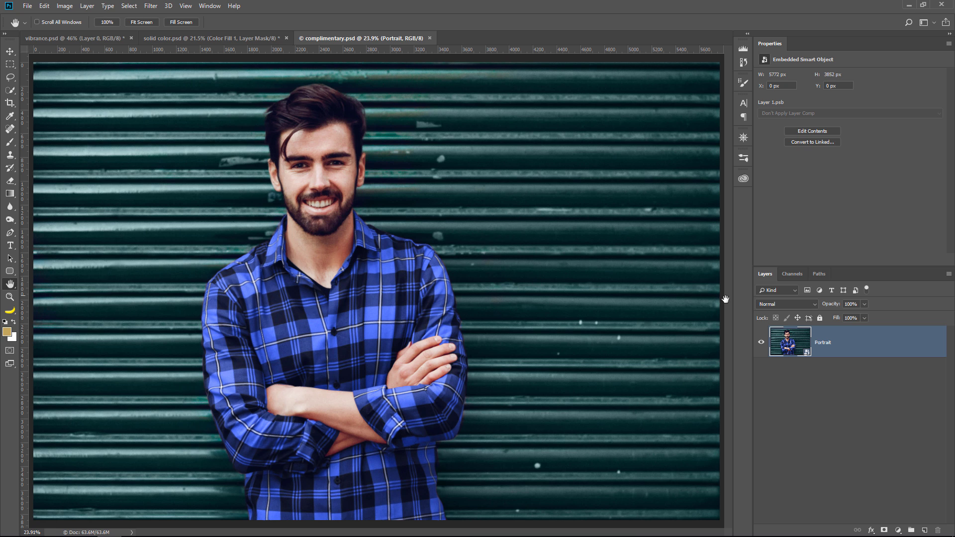
left_click(897, 530)
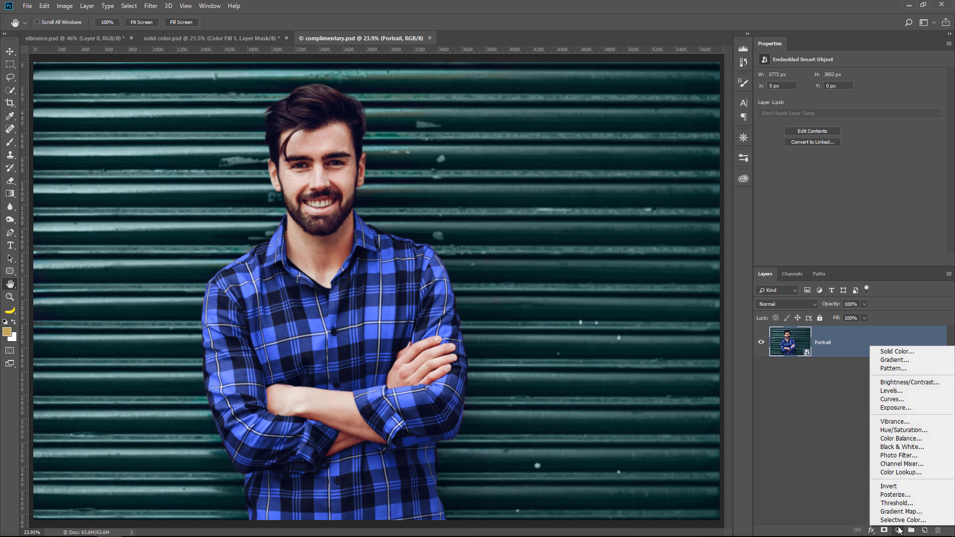
left_click(907, 432)
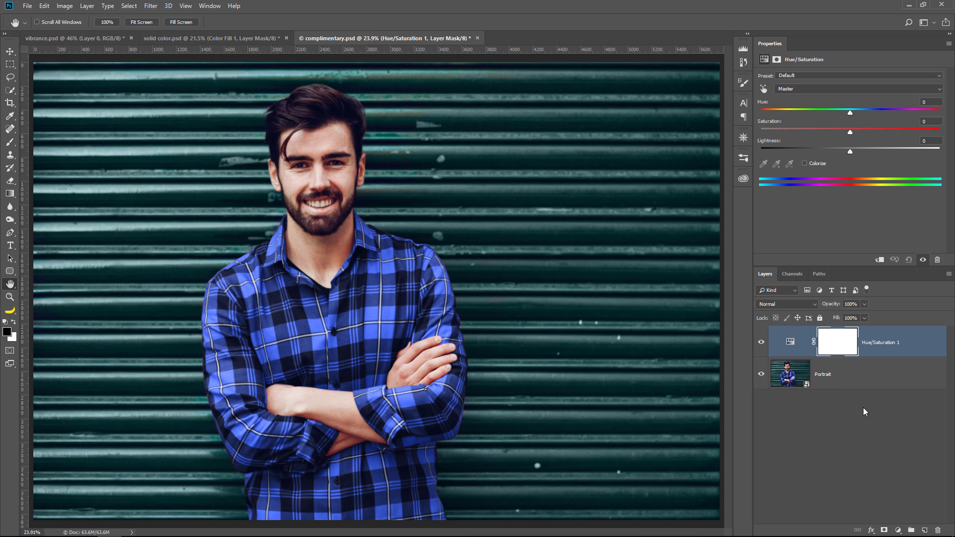
left_click(762, 89)
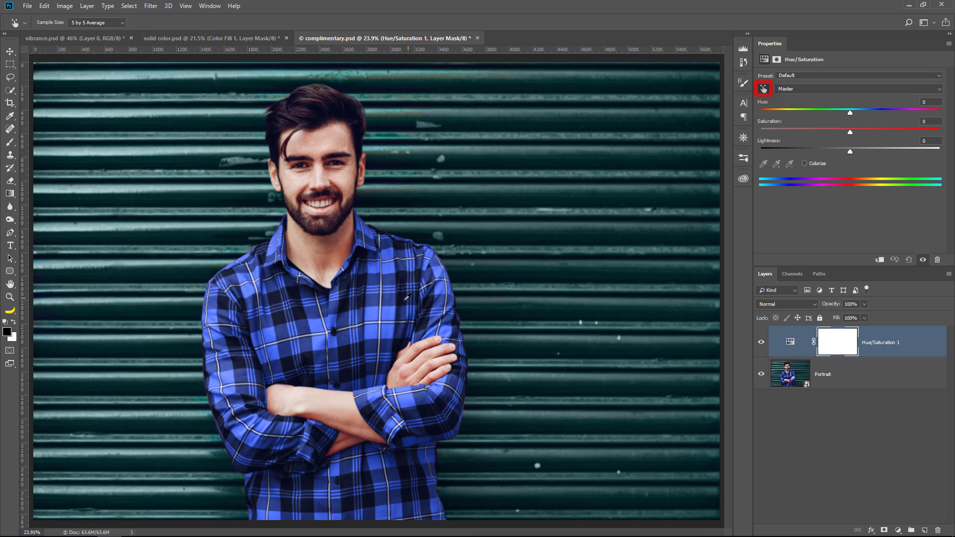
left_click(391, 313)
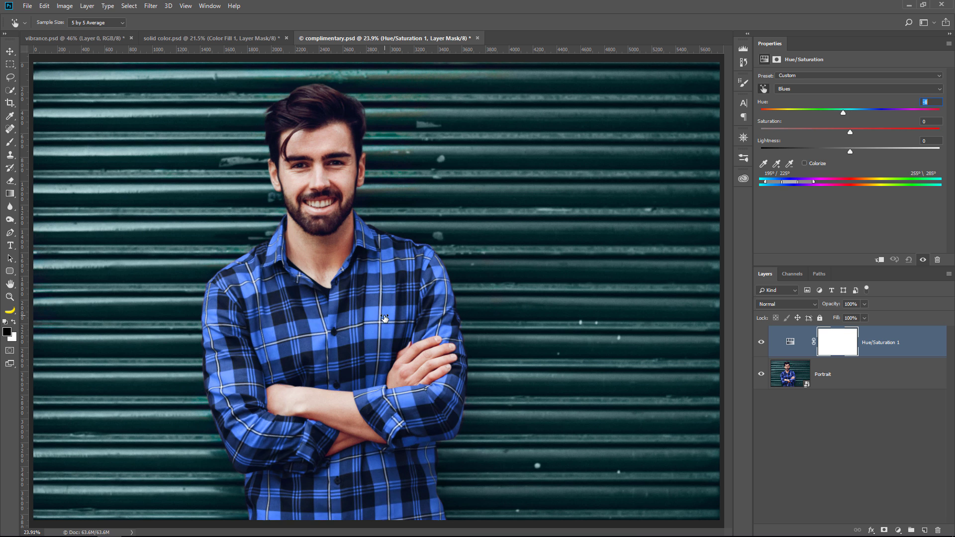
mouse_move(390, 312)
left_mouse_down()
mouse_move(300, 320)
mouse_move(388, 318)
left_mouse_up()
left_click(761, 342)
left_click(761, 342)
left_click_drag(790, 344, 938, 530)
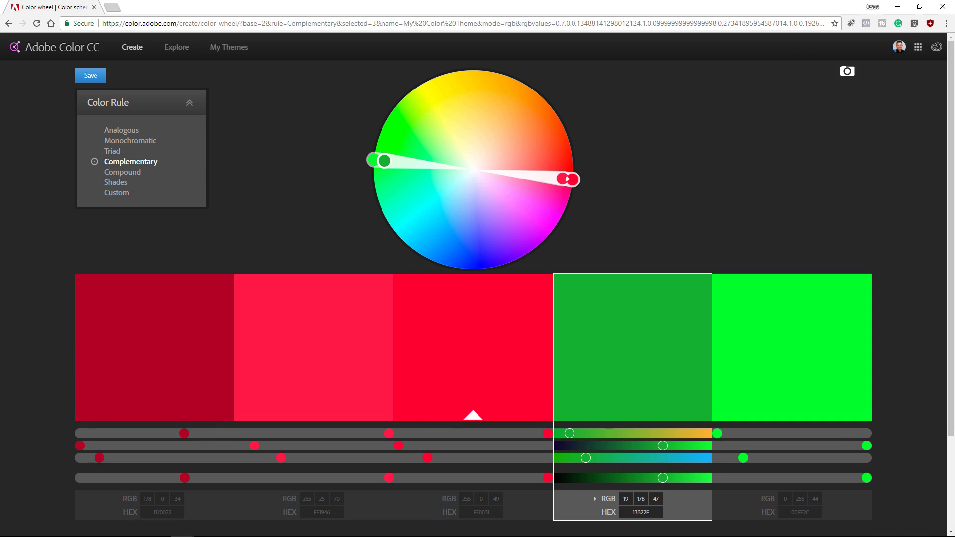
- Rotate the complementary theme to golden yellow and blue, with bright blue 2942FF
mouse_move(371, 160)
left_mouse_down()
mouse_move(396, 222)
mouse_move(432, 258)
mouse_move(461, 263)
left_mouse_up()
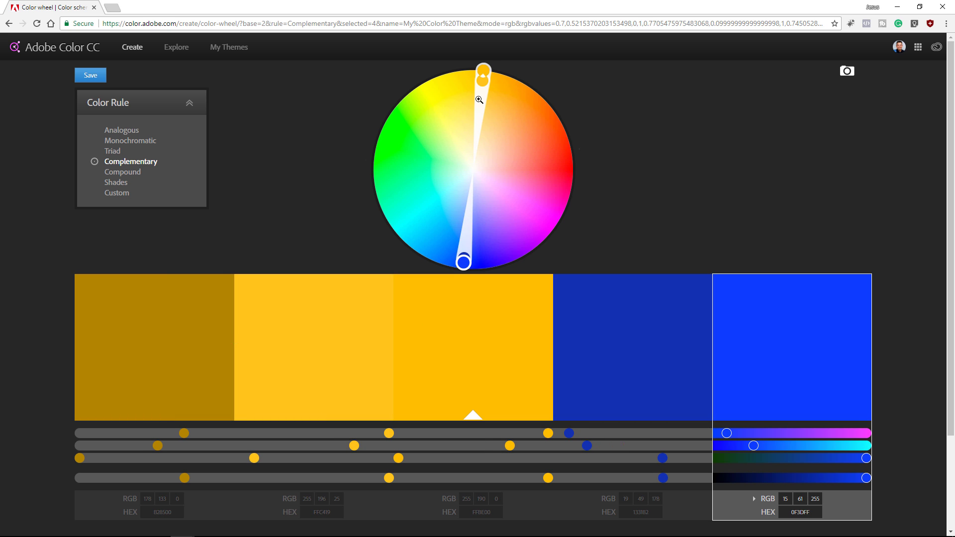
mouse_move(463, 262)
left_mouse_down()
mouse_move(439, 255)
mouse_move(470, 258)
left_mouse_up()
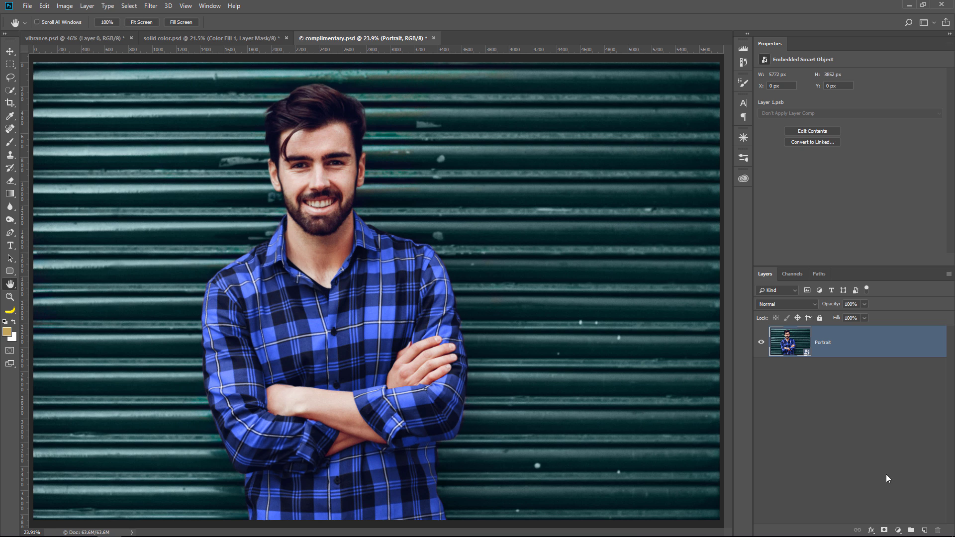
- Add a Hue/Saturation layer turning the teal wall golden (Cyans Saturation +51, Lightness +23)
left_click(898, 531)
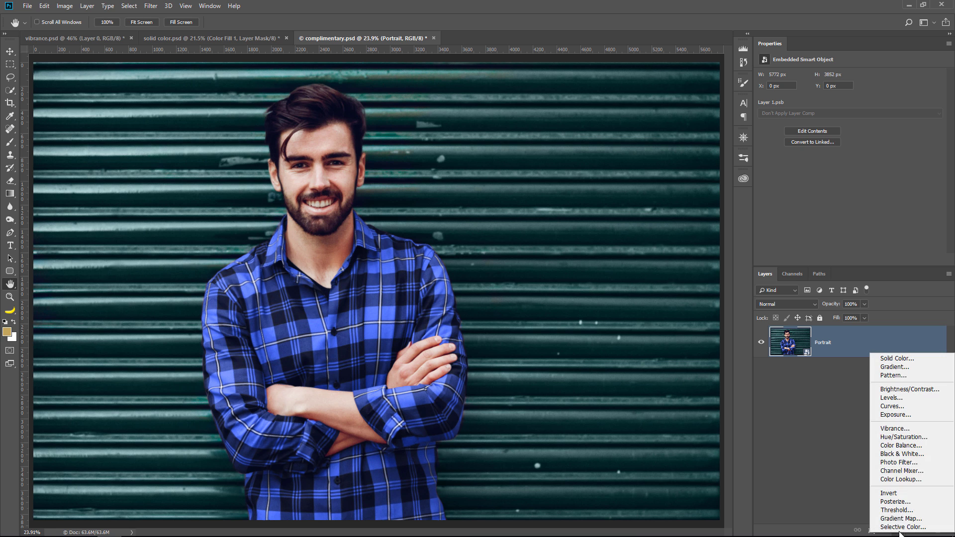
left_click(909, 437)
left_click(763, 88)
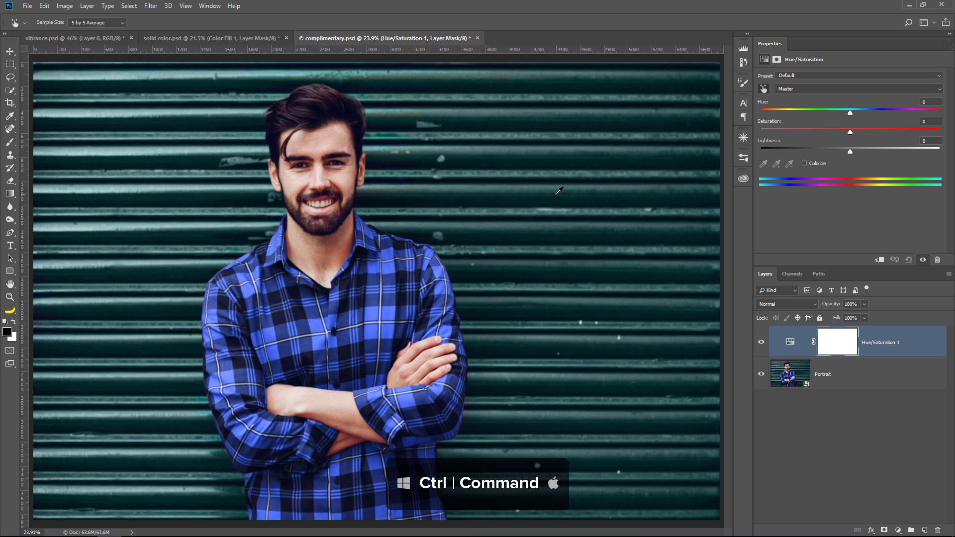
mouse_move(555, 195)
left_mouse_down("ctrl")
mouse_move(470, 209)
mouse_move(616, 215)
mouse_move(455, 217)
mouse_move(482, 219)
mouse_move(463, 223)
left_mouse_up("ctrl")
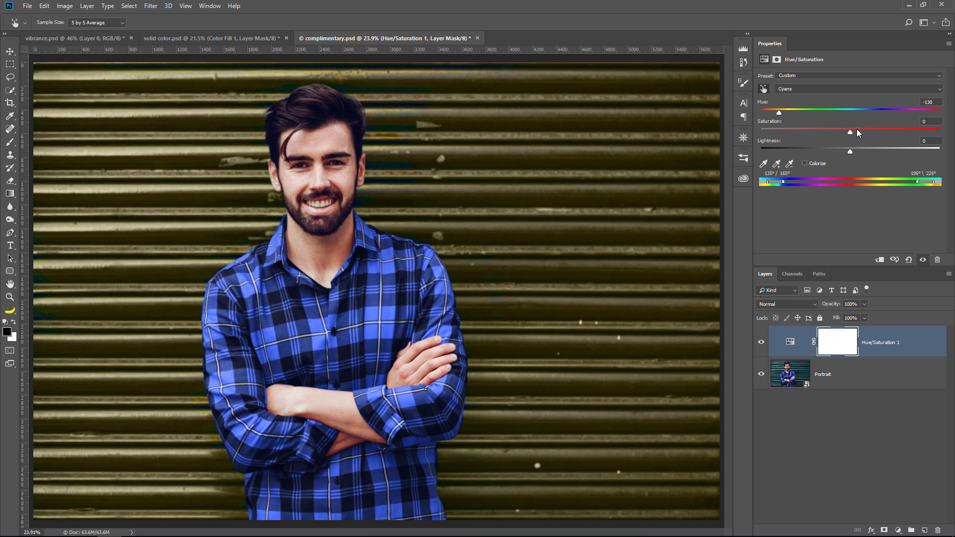
mouse_move(856, 131)
left_mouse_down()
mouse_move(887, 136)
mouse_move(862, 151)
left_mouse_up()
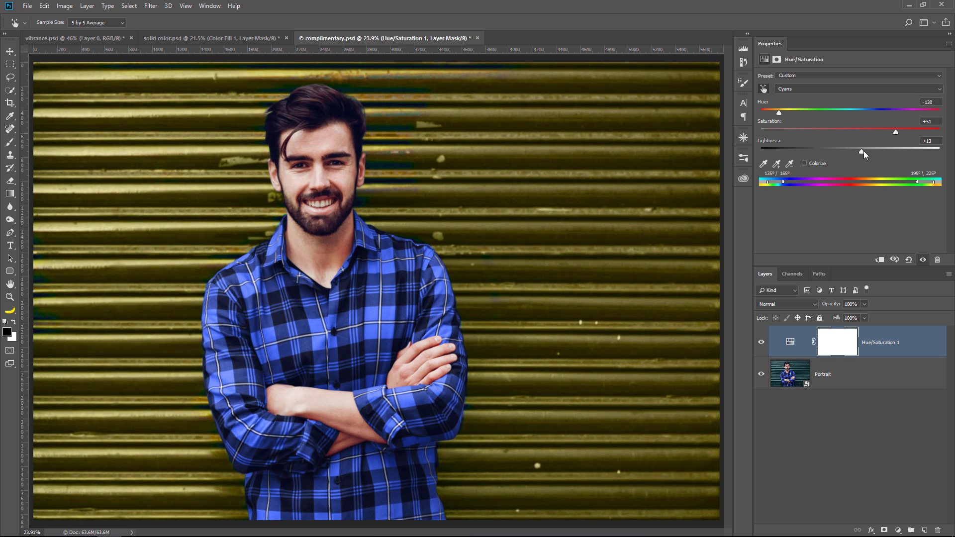
left_click(761, 343)
left_click(761, 343)
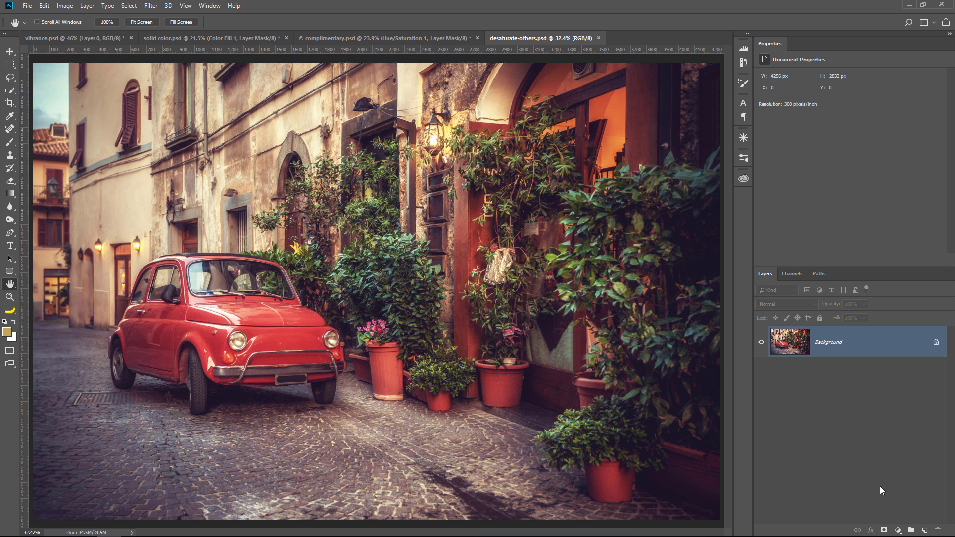
- Add a Hue/Saturation layer and, after testing a Reds boost and resetting, set Master Saturation to −60
left_click(897, 529)
left_click(892, 435)
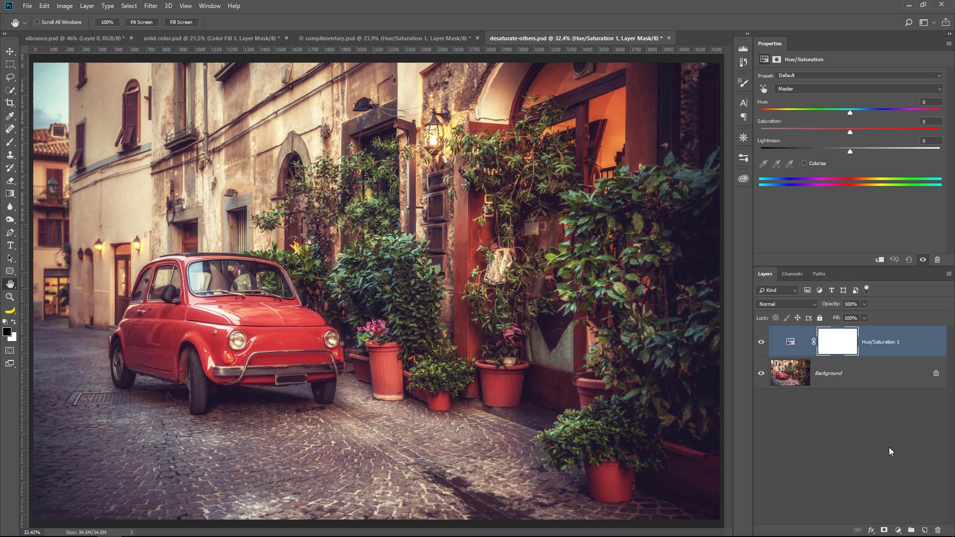
left_click(786, 90)
mouse_move(849, 131)
left_mouse_down()
mouse_move(792, 131)
mouse_move(808, 131)
left_mouse_up()
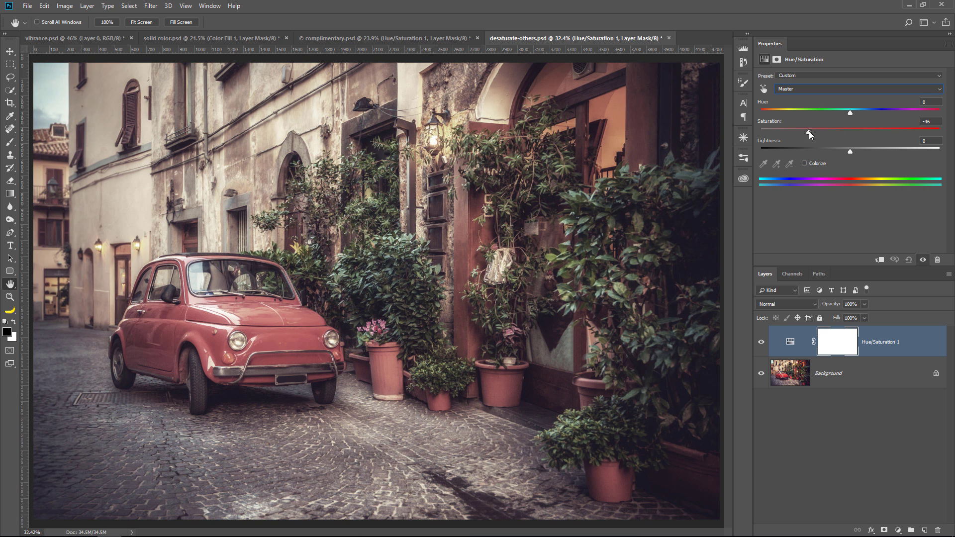
left_click(796, 88)
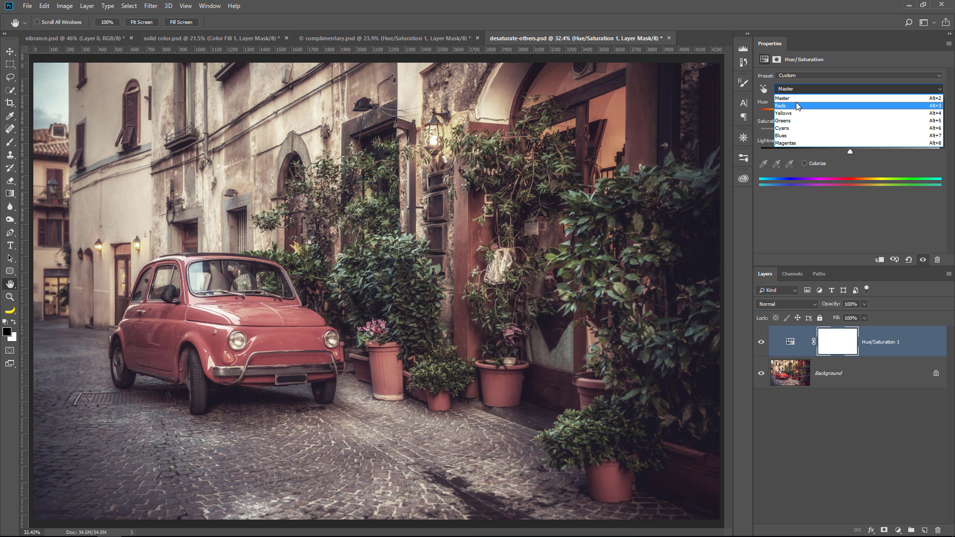
left_click(796, 102)
left_click_drag(849, 132, 896, 133)
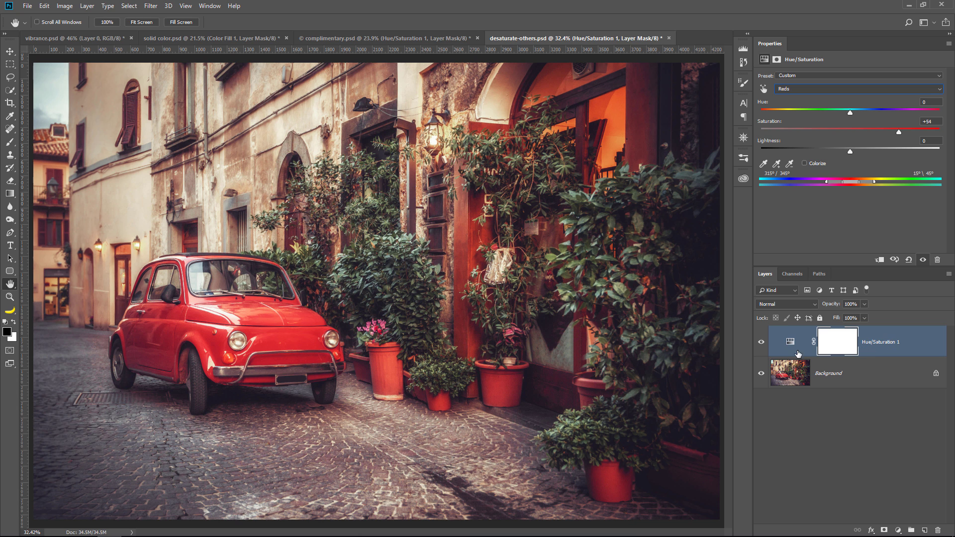
left_click(908, 259)
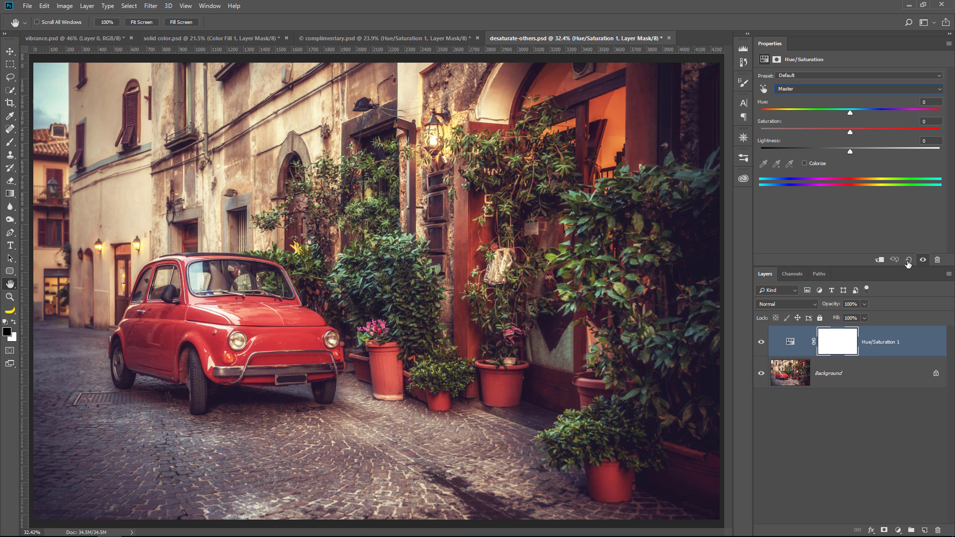
left_click_drag(849, 132, 795, 135)
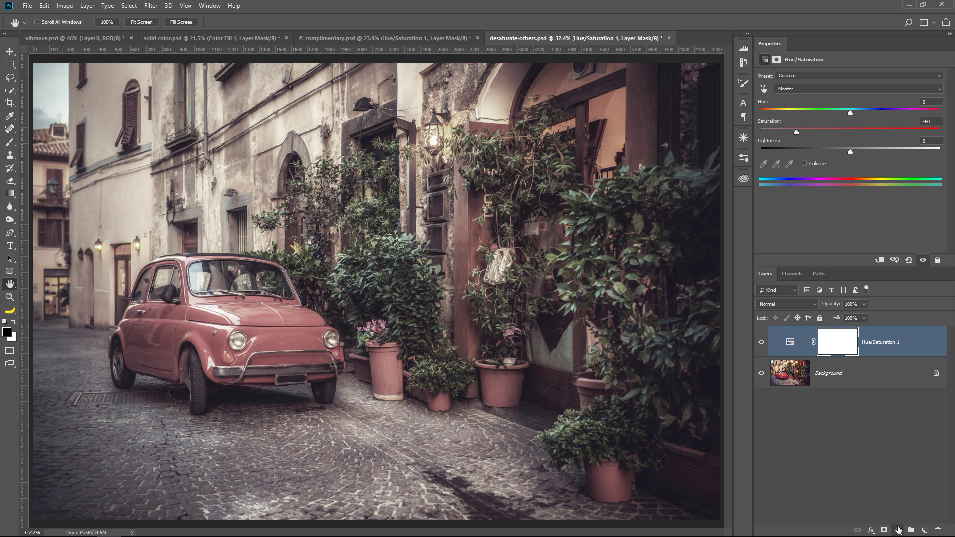
- Add a second Hue/Saturation layer with Reds Saturation at +68
left_click(898, 530)
left_click(901, 431)
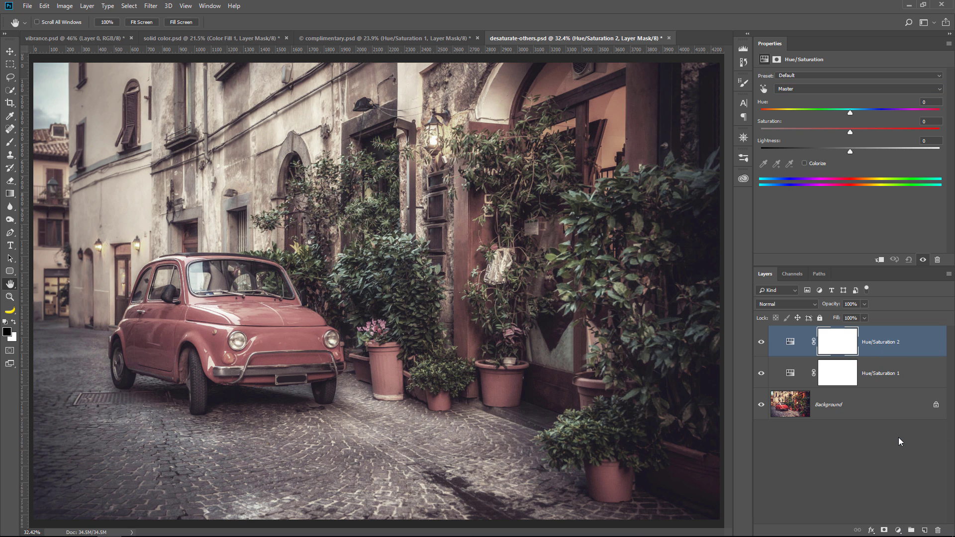
left_click(836, 88)
left_click(855, 102)
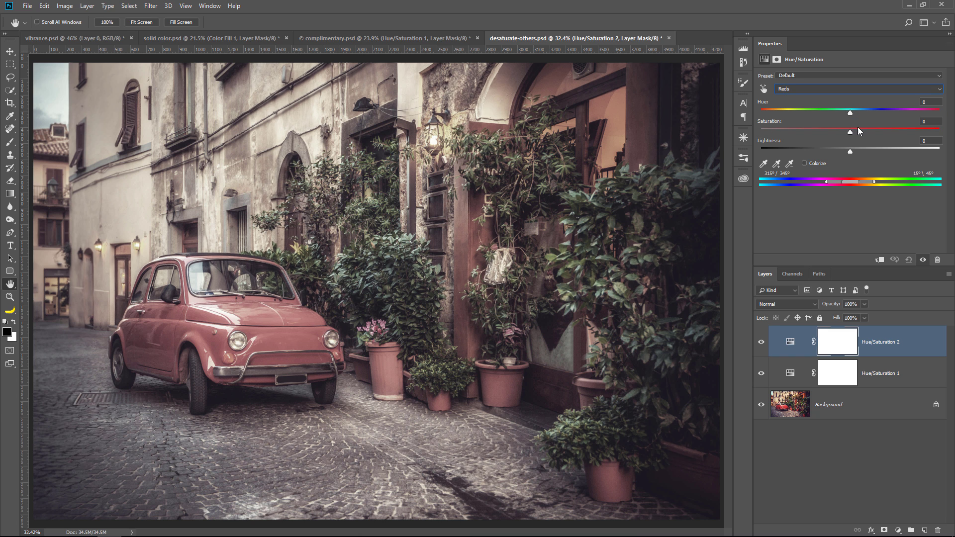
left_click_drag(849, 132, 912, 138)
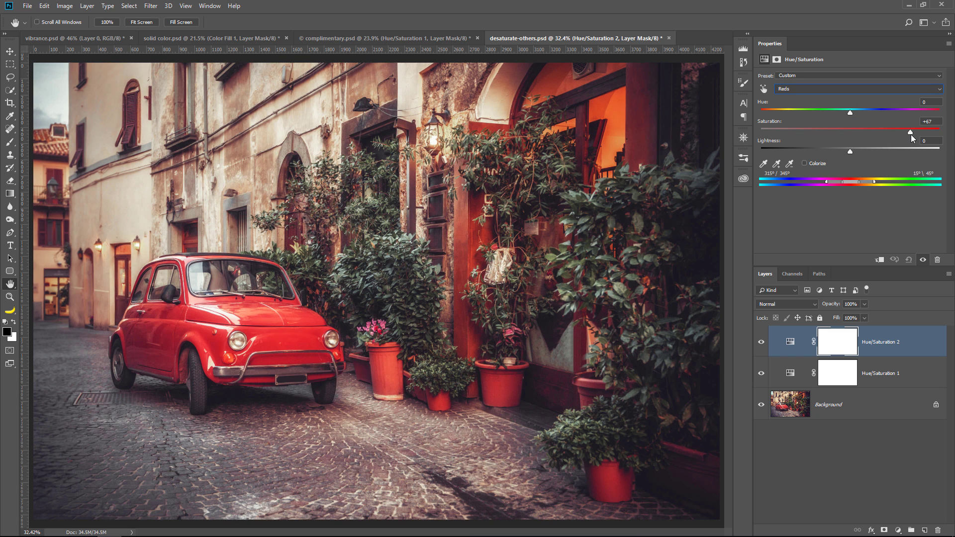
- Delete its layer mask and lasso a freehand selection around the car
right_click(836, 340)
left_click(856, 358)
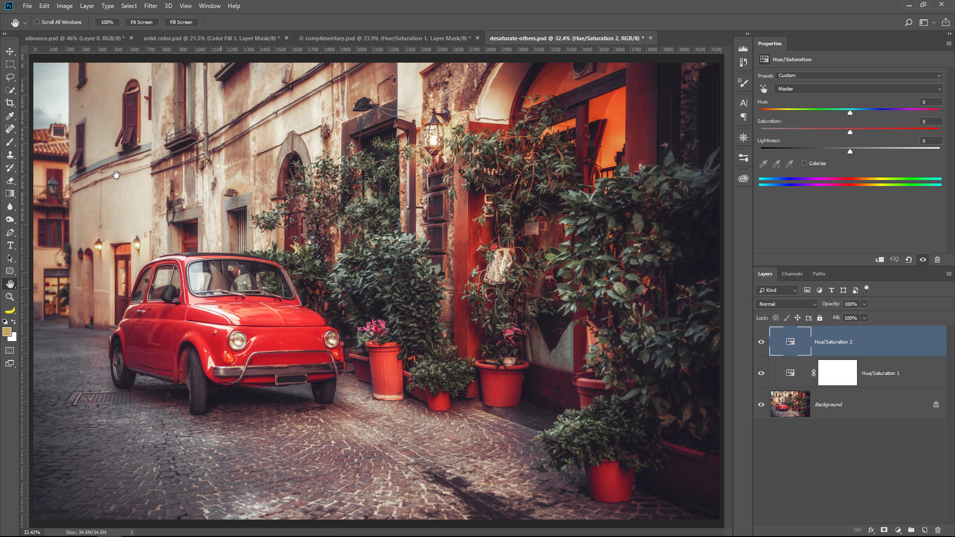
left_click(10, 77)
left_click(41, 78)
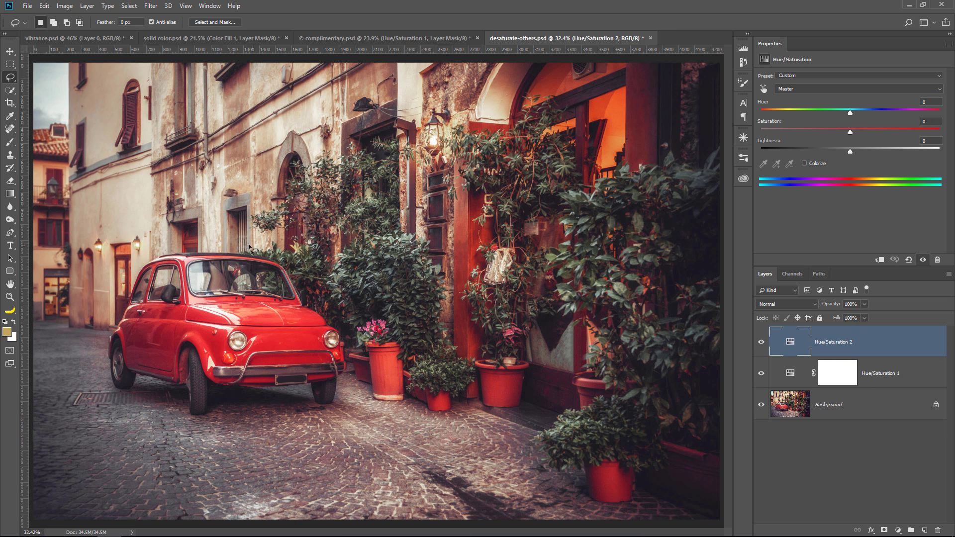
mouse_move(247, 243)
left_mouse_down()
mouse_move(349, 354)
mouse_move(342, 388)
left_mouse_up()
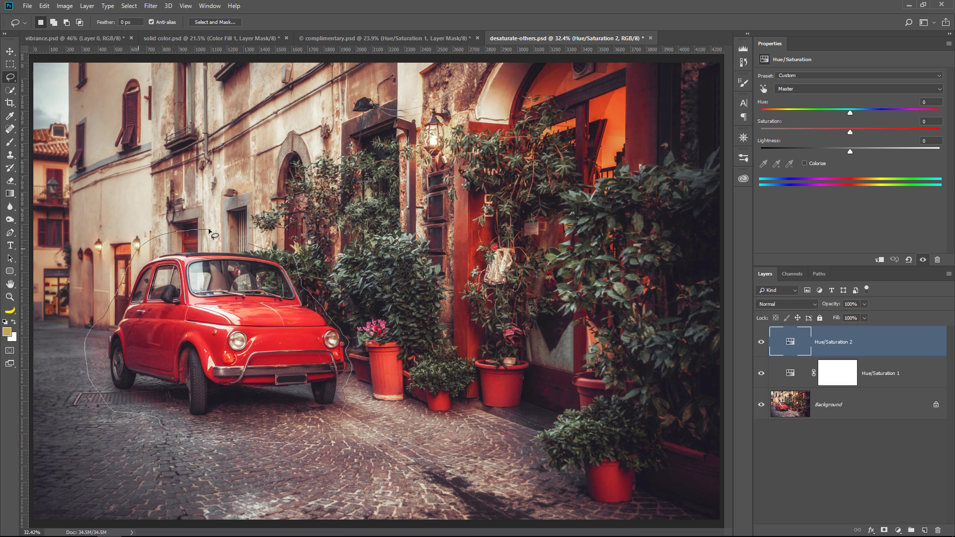
left_click_drag(261, 440, 213, 231)
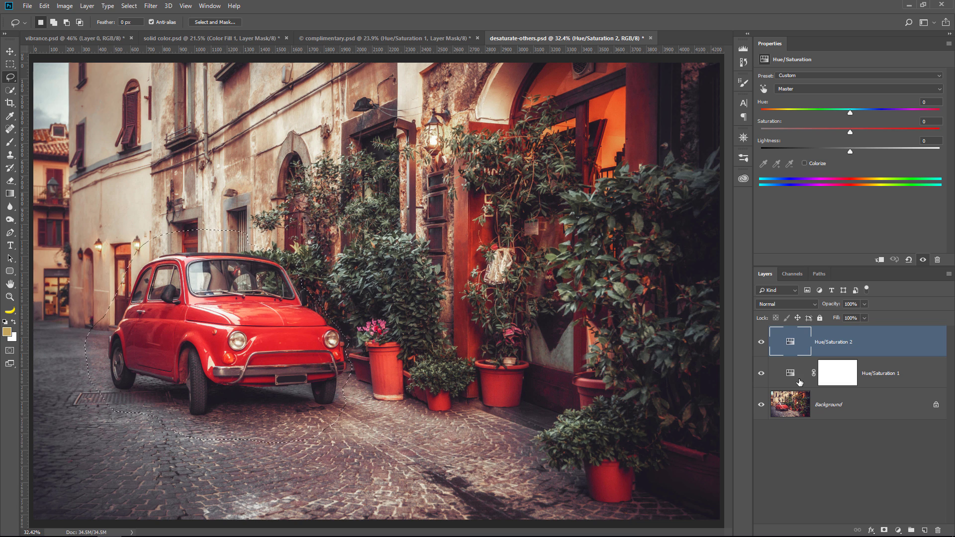
- Mask Hue/Saturation 2 to the car selection and feather the mask to 59.3 px
left_click(884, 530)
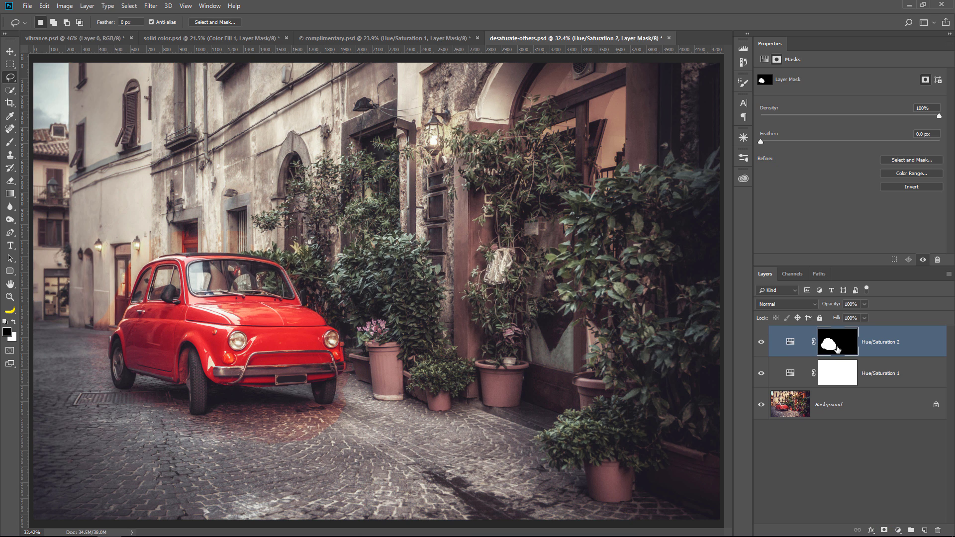
left_click(762, 344)
left_click_drag(761, 141, 813, 142)
key("alt")
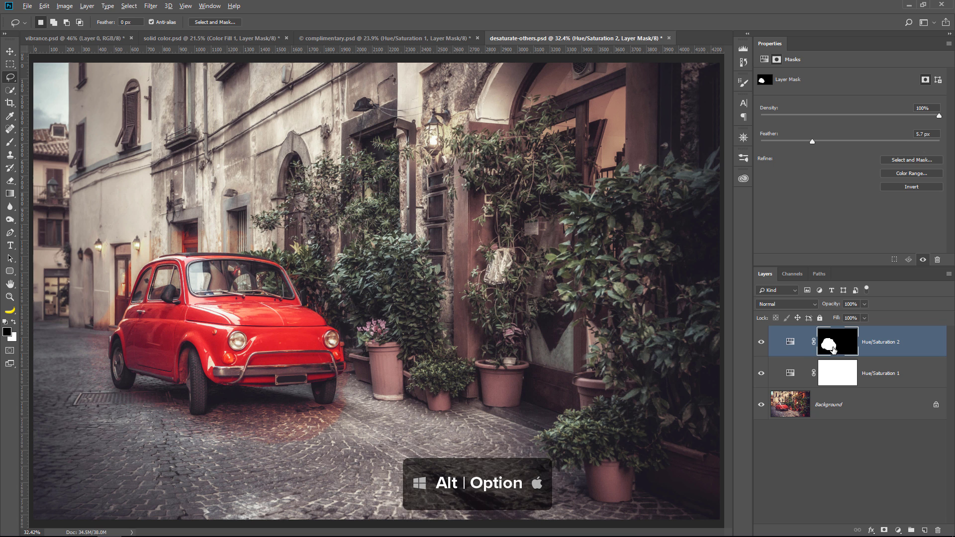
left_click(833, 349, "alt")
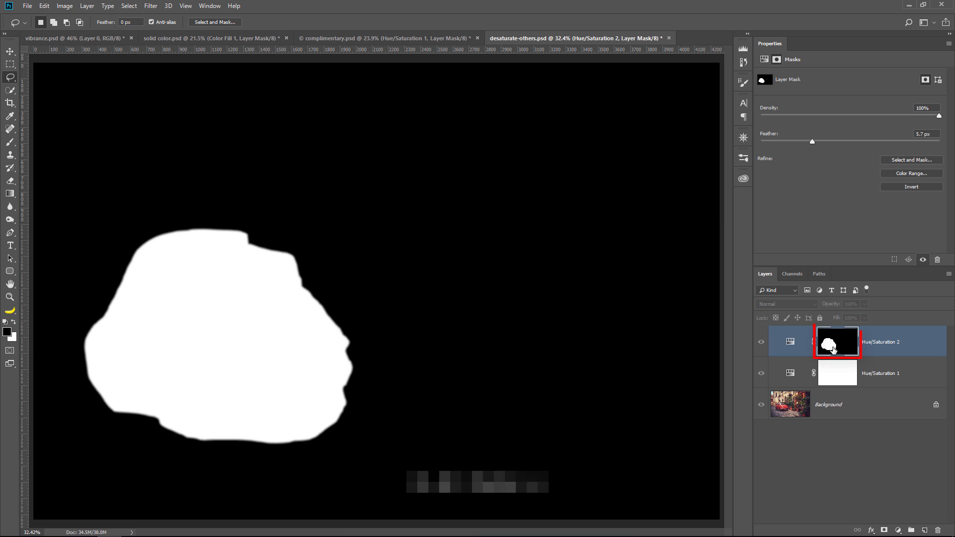
left_click_drag(810, 141, 821, 143)
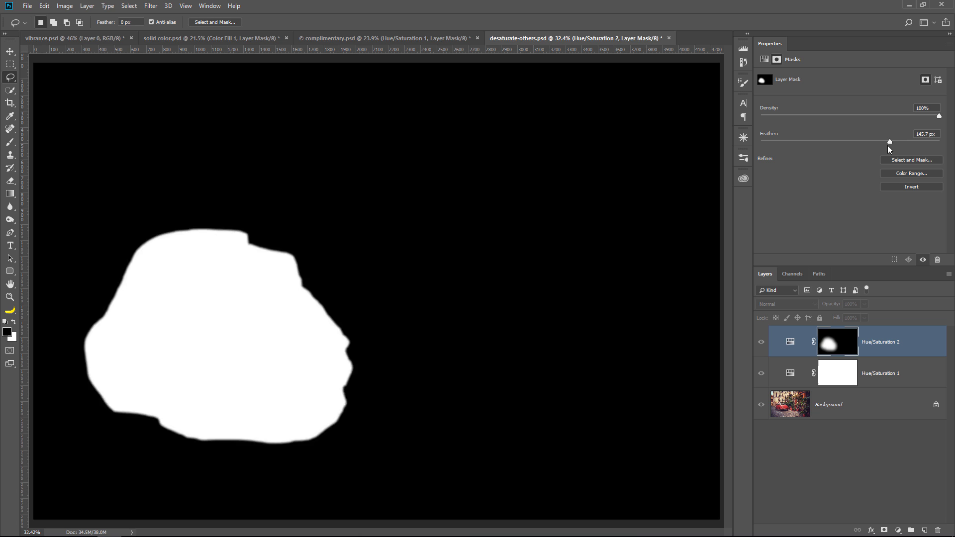
mouse_move(884, 145)
left_mouse_down()
mouse_move(770, 153)
mouse_move(861, 142)
left_mouse_up()
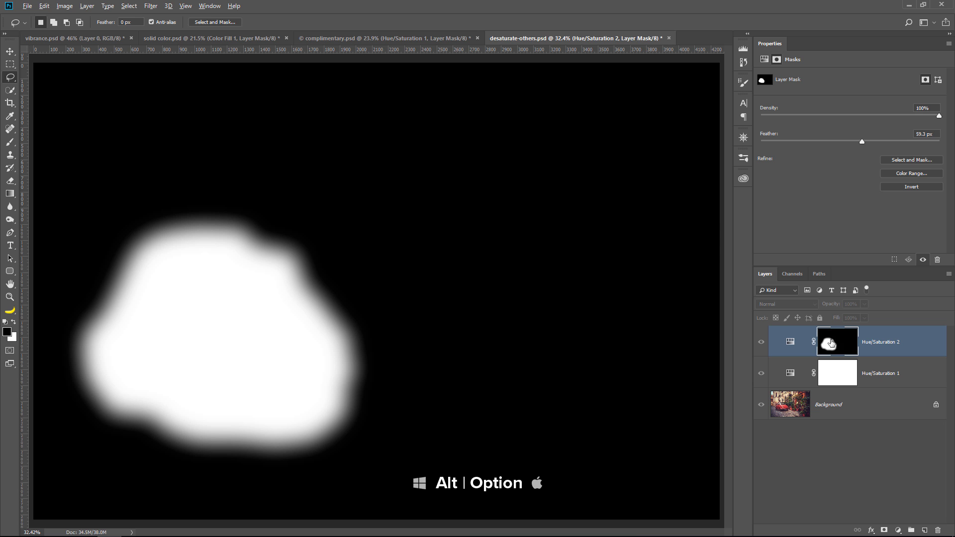
left_click(835, 347)
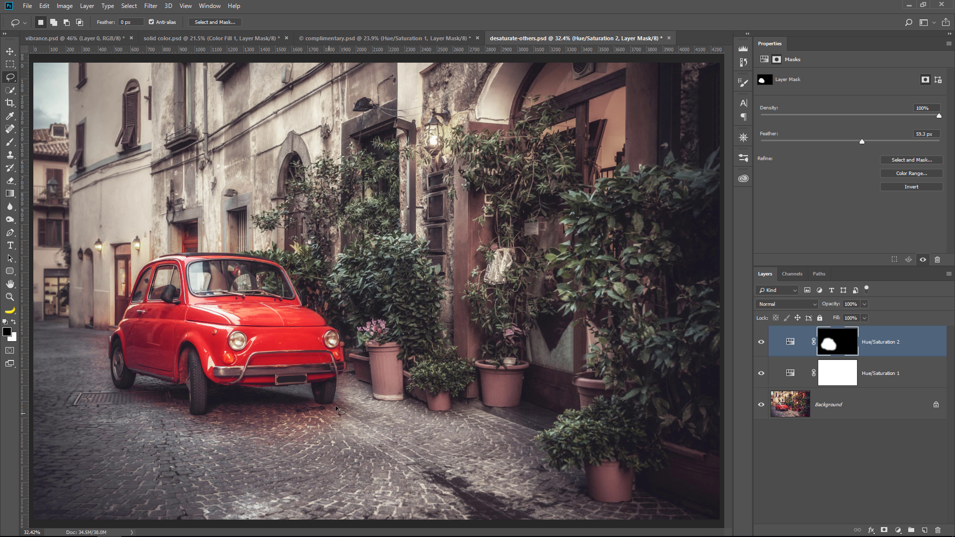
- Paint black on the mask below the car with a 0%-hardness brush
right_click(19, 147)
left_click(49, 145)
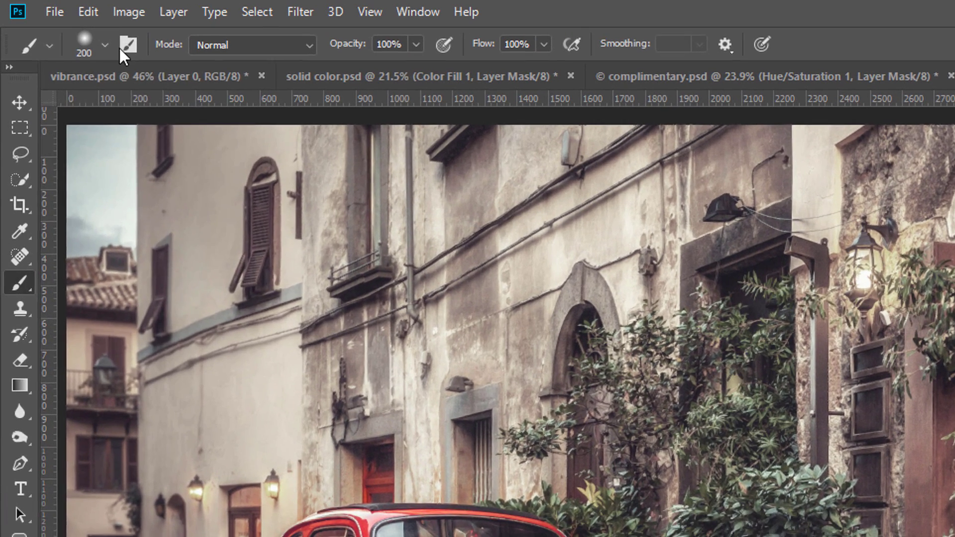
left_click(73, 31)
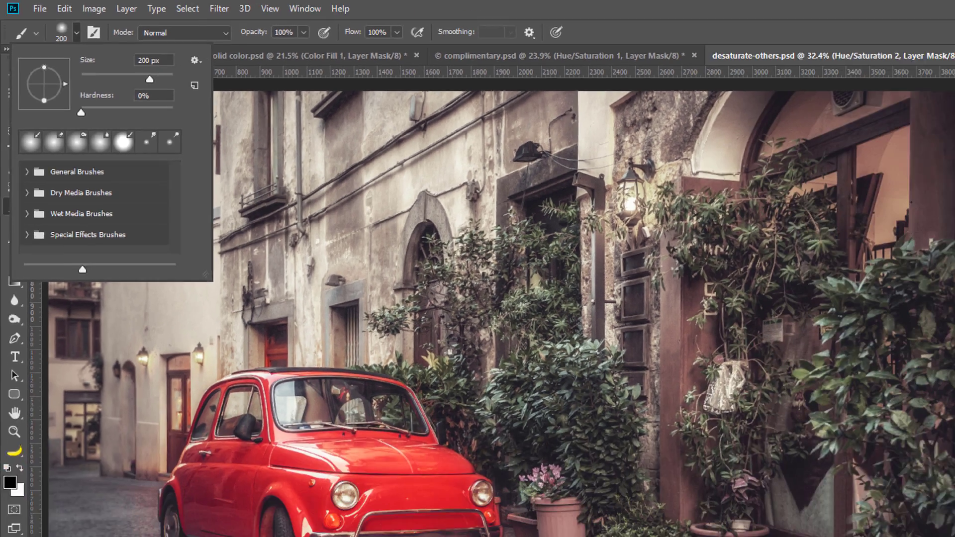
key("Return")
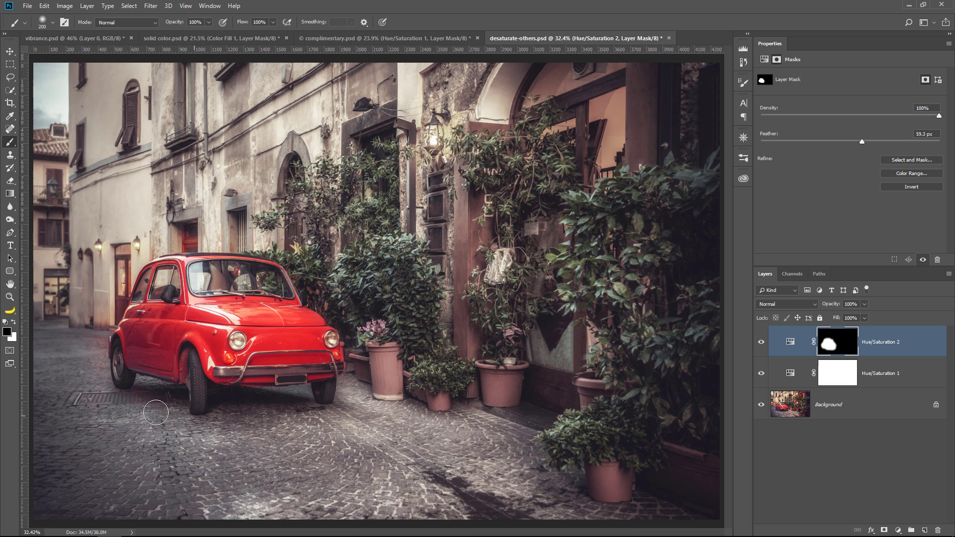
left_click_drag(156, 412, 95, 319)
- Show Hue/Saturation 2 again and set its opacity to 61%
left_click(760, 343)
left_click(790, 343)
left_click_drag(828, 307, 819, 312)
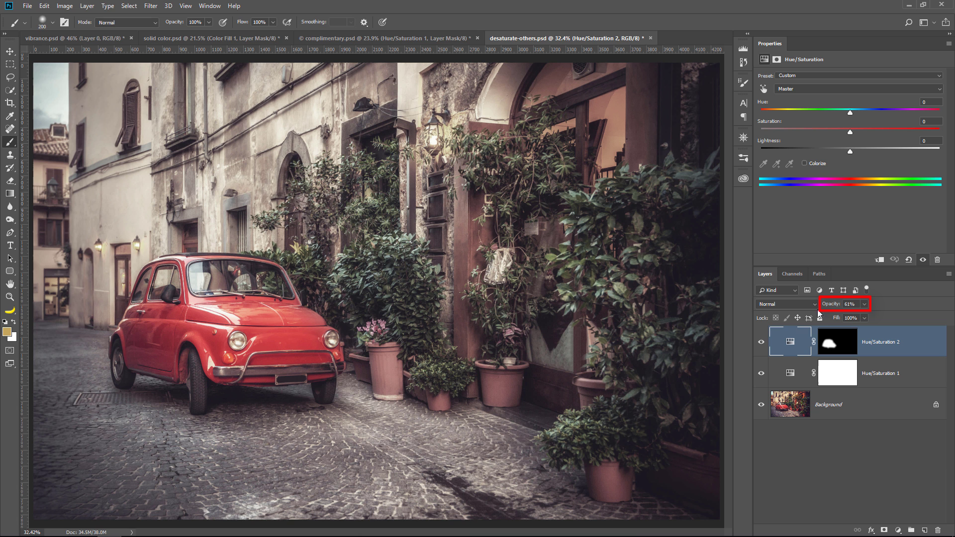